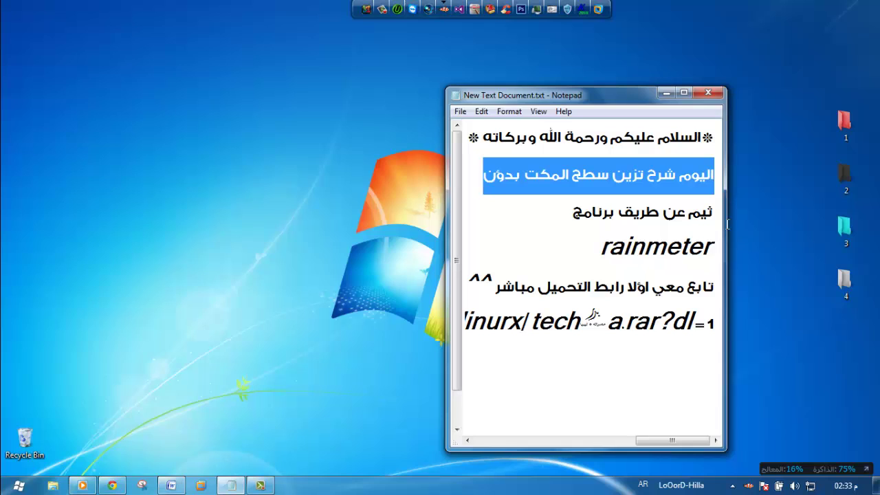
Highlight the introductory lines of the note in turn, from the Rainmeter program mention to the direct download link heading.
left_click_drag(708, 209, 574, 214)
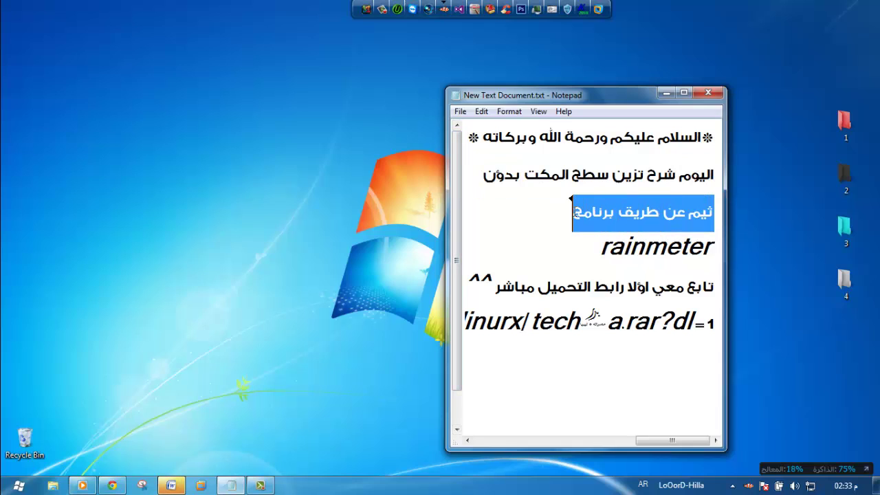
left_click_drag(591, 258, 720, 246)
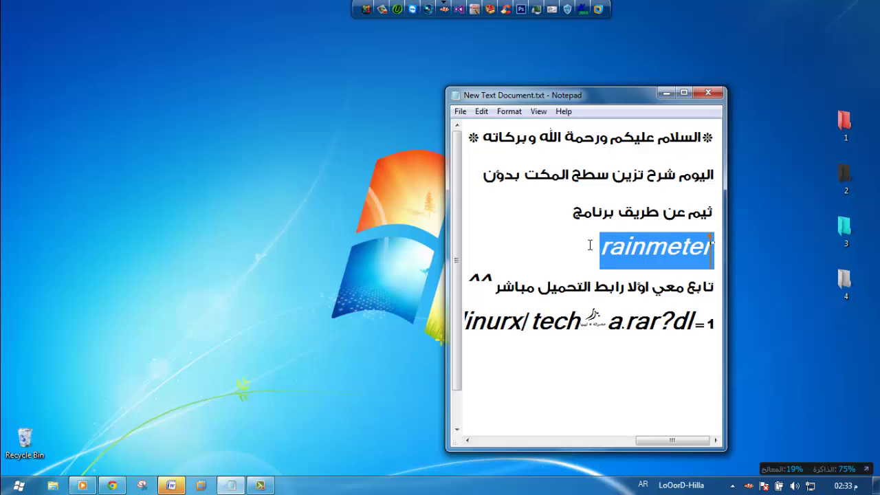
left_click_drag(715, 286, 762, 286)
Widen the note window, copy the complete Dropbox link for tech-a.rar, and restore the window's narrow width.
left_click_drag(724, 323, 12, 368)
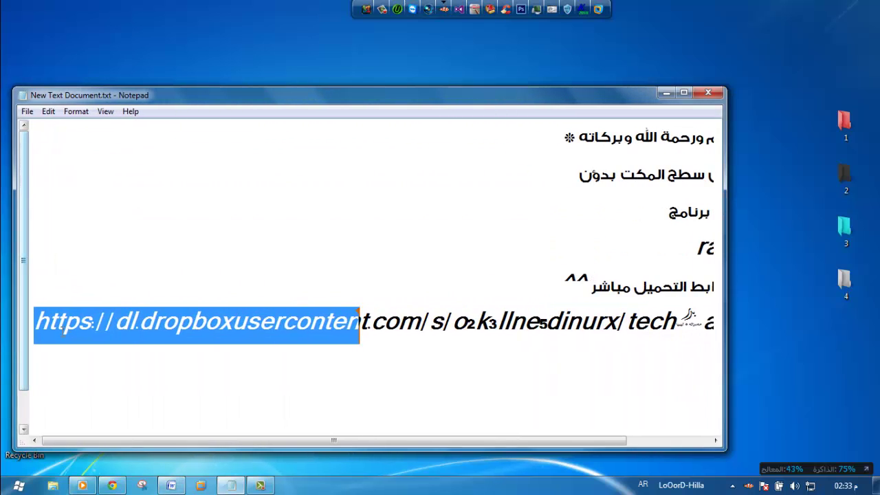
left_click(40, 318)
key("shift+End")
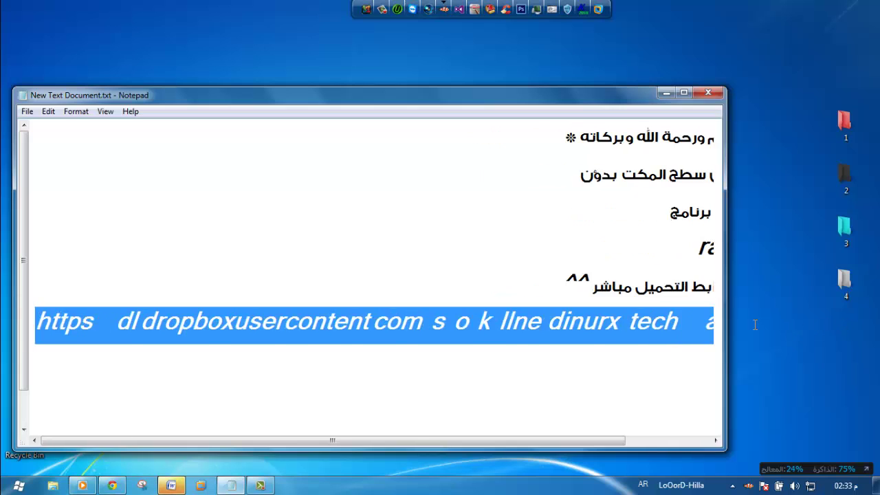
key("Home")
key("shift+End")
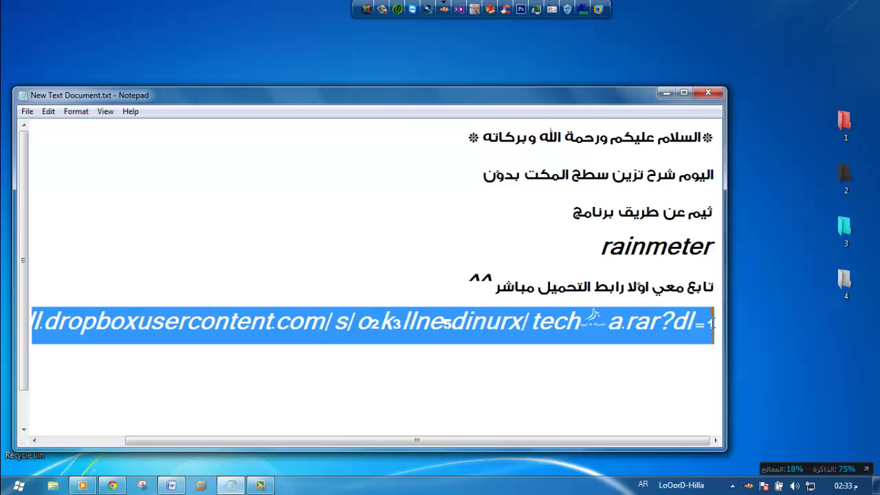
right_click(624, 321)
left_click(703, 174)
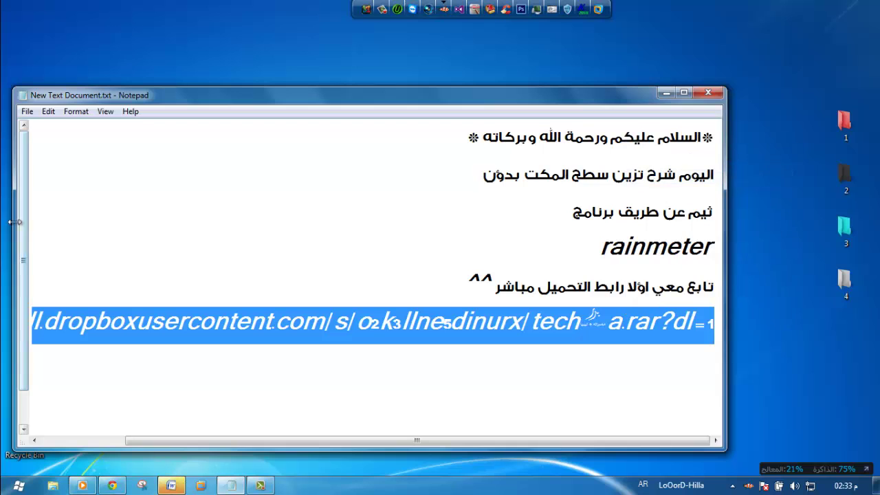
left_click_drag(14, 222, 445, 222)
Switch to Chrome and load the copied link to download tech-a.rar.
left_click(112, 486)
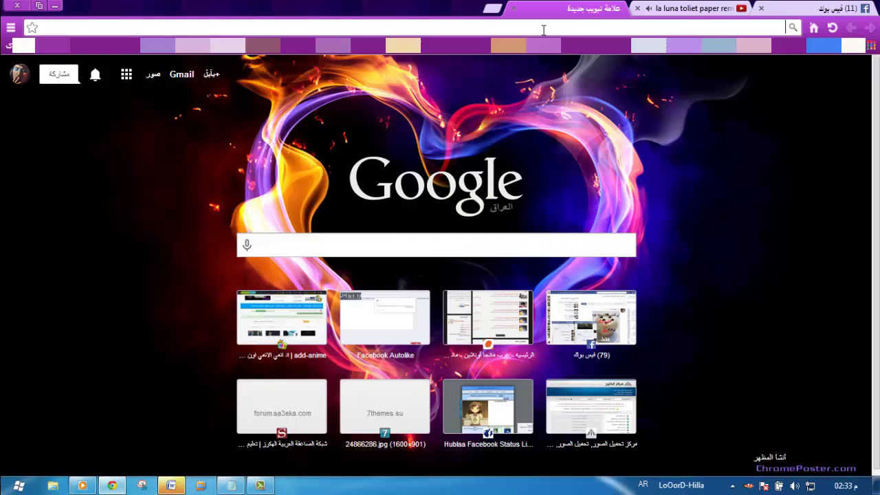
right_click(543, 28)
left_click(489, 104)
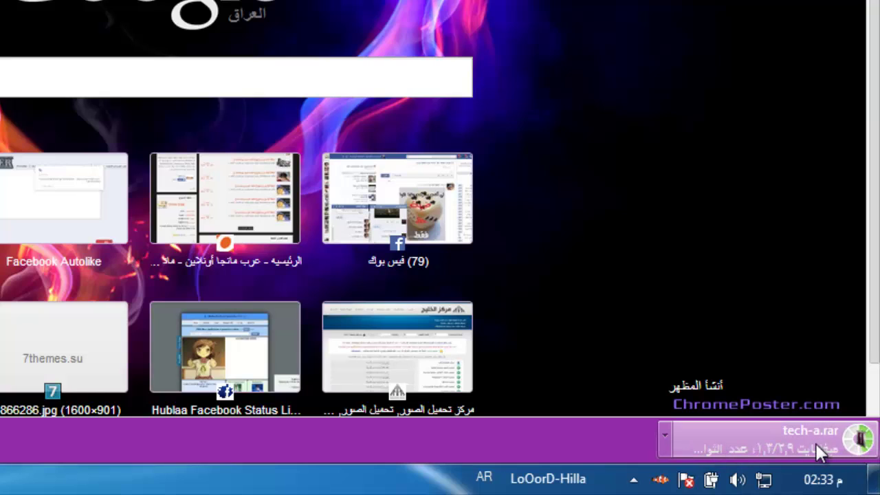
left_click(665, 440)
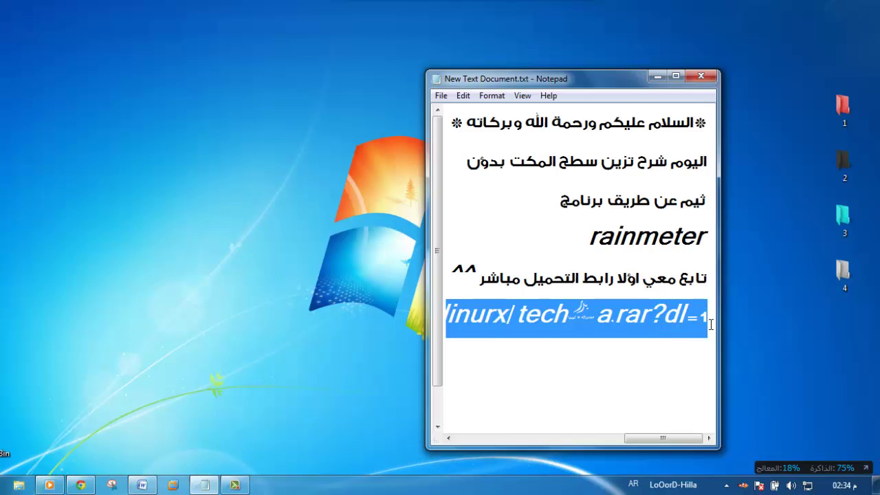
Switch to Notepad and delete the entire Dropbox download link from the note's last line.
key("Home")
scroll(542, 336, "up", 1)
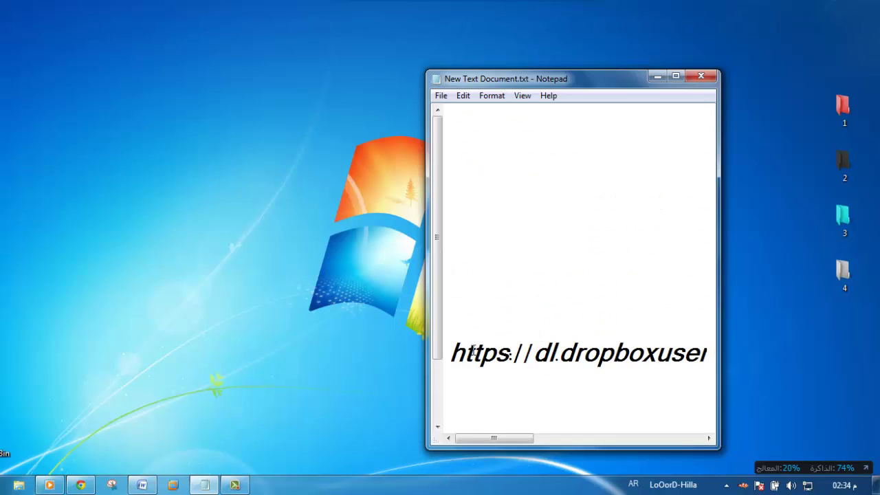
scroll(474, 350, "down", 1)
left_click_drag(526, 438, 695, 436)
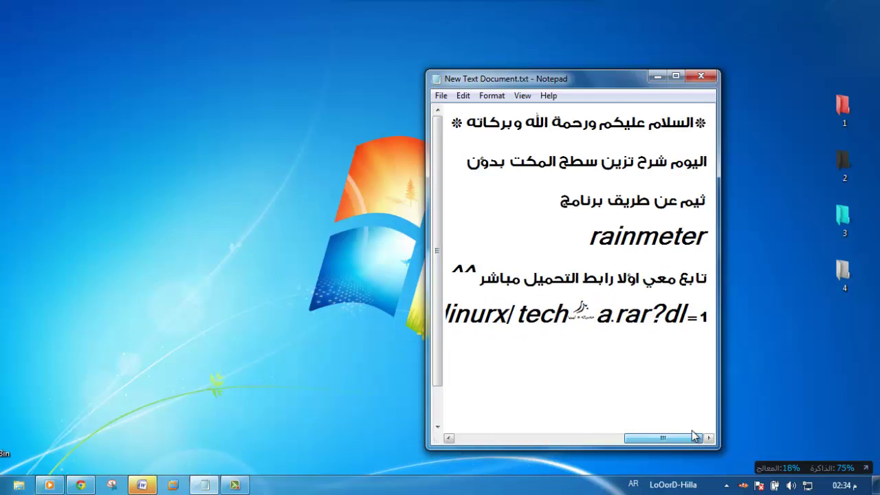
key("shift+Right")
key("shift+Right")
key("shift+Right")
key("shift+Right")
key("shift+Right")
key("shift+Right")
key("shift+Right")
key("shift+Right")
key("shift+Right")
key("shift+Right")
key("shift+Right")
key("shift+Right")
key("shift+Right")
key("shift+Right")
key("shift+Right")
key("shift+Right")
key("shift+Right")
key("shift+Right")
key("shift+Right")
key("shift+Right")
left_click(448, 438)
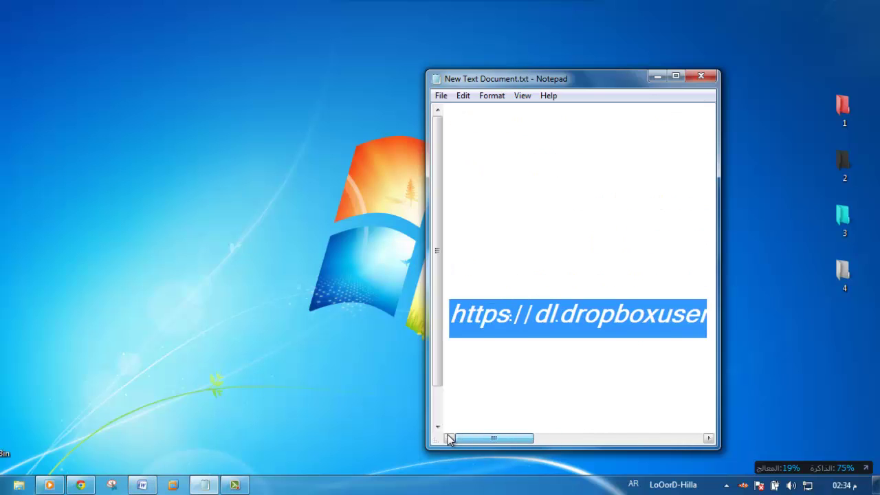
left_click_drag(451, 316, 706, 323)
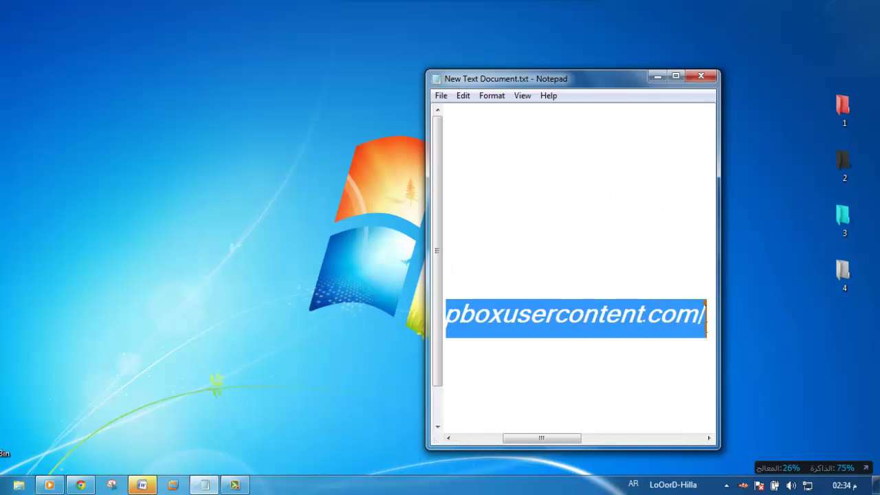
key("ctrl+x")
left_click_drag(546, 436, 669, 436)
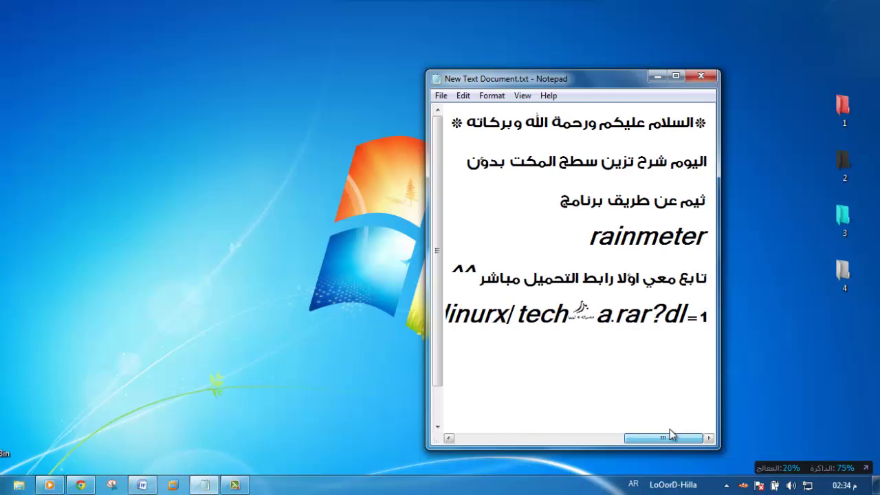
left_click_drag(596, 317, 447, 317)
key("Delete")
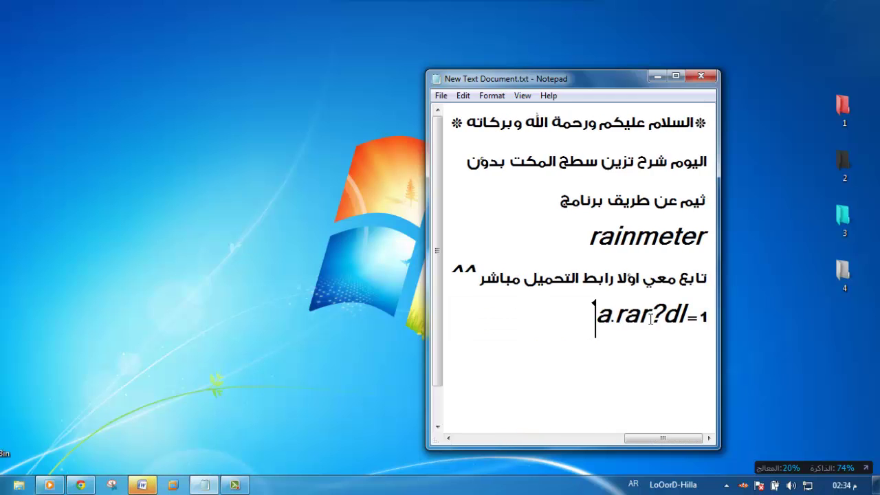
left_click_drag(596, 318, 713, 317)
key("Delete")
type("dl=1")
key("Delete")
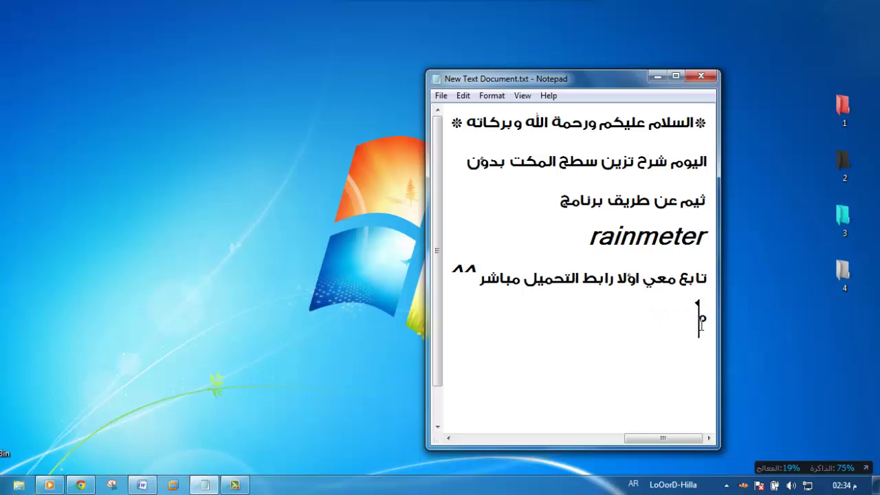
Write "هههههههههههه خبلني :D" in place of the link and begin a new line.
type("هههههههههههه خبلني")
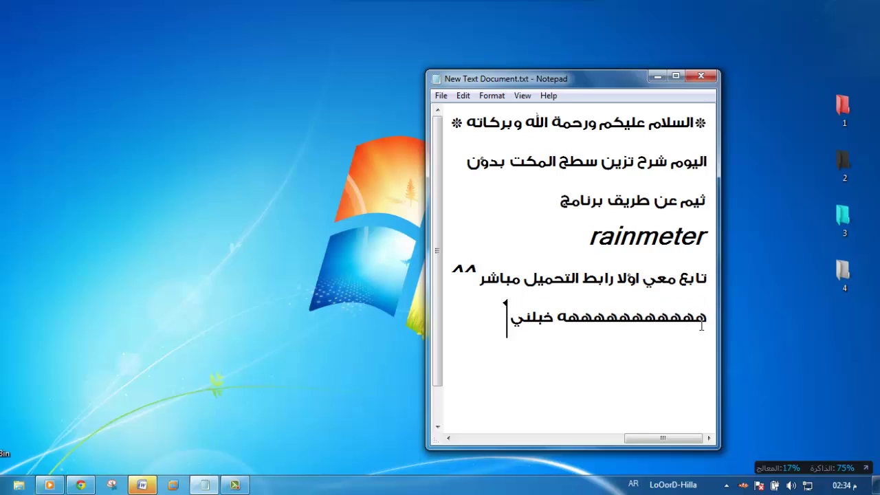
type(":")
key("alt")
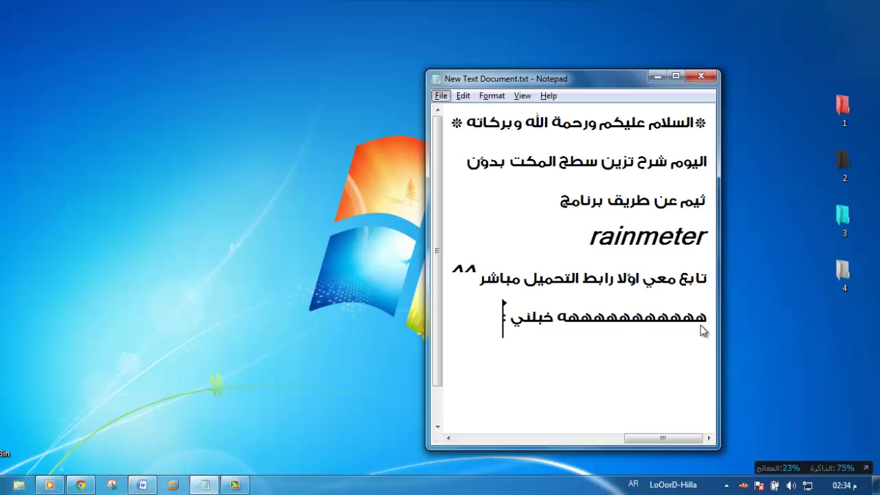
key("Return")
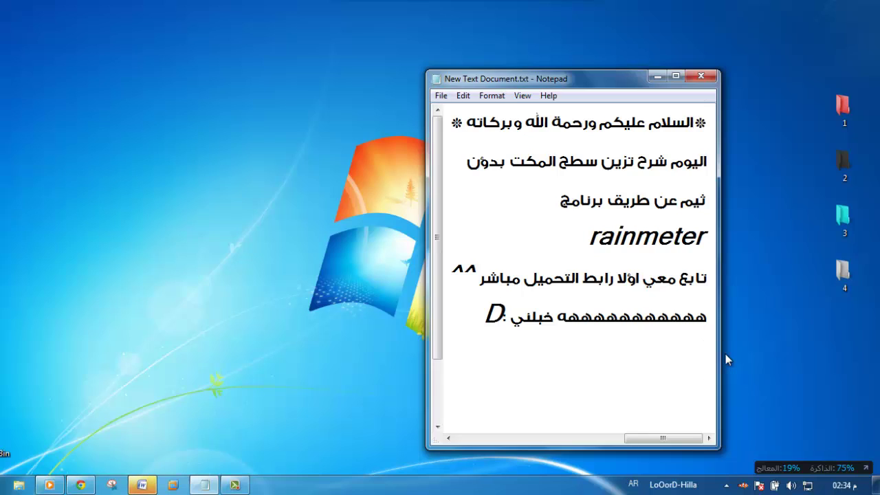
Add the line "المهم اني راح ارفع رابط التحميل اسف الفديوا^^" to the note.
type("اللهم اني")
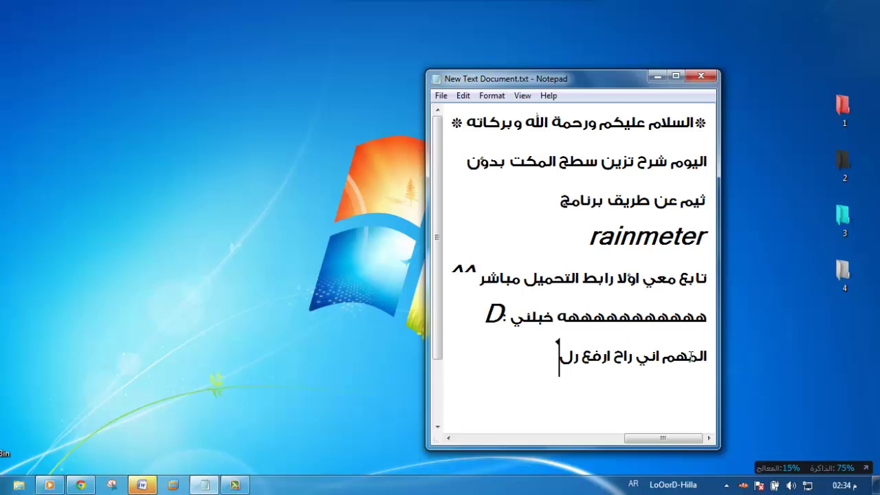
type(" راح ارفع رابط الت")
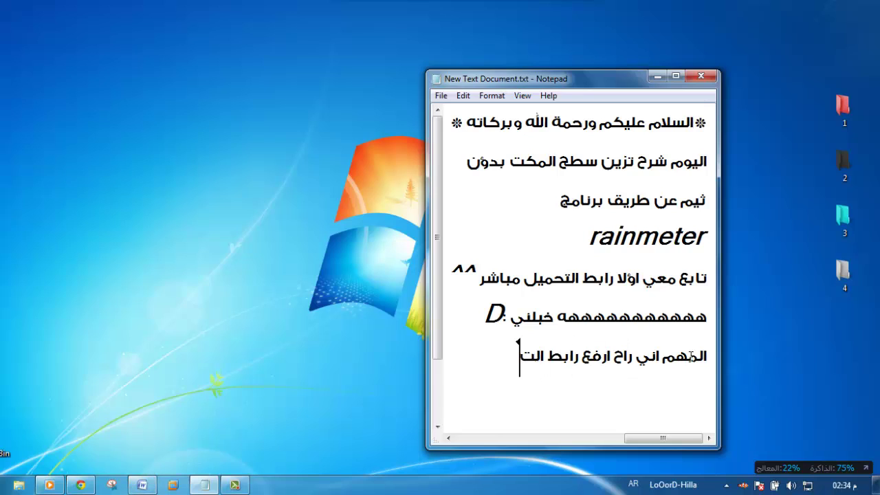
type("حميل اسف الفديوا^^")
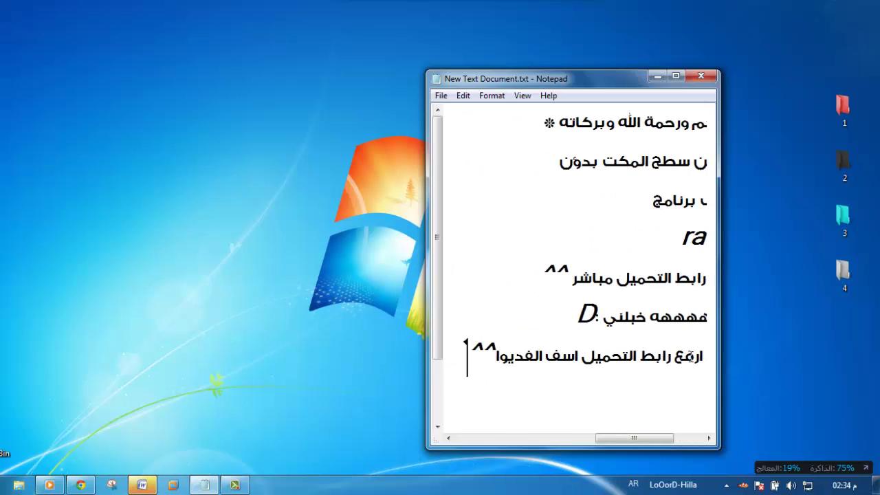
key("Return")
Write "هسه نجي للملف اني محمله قبل" on the note's last line.
type("هسه")
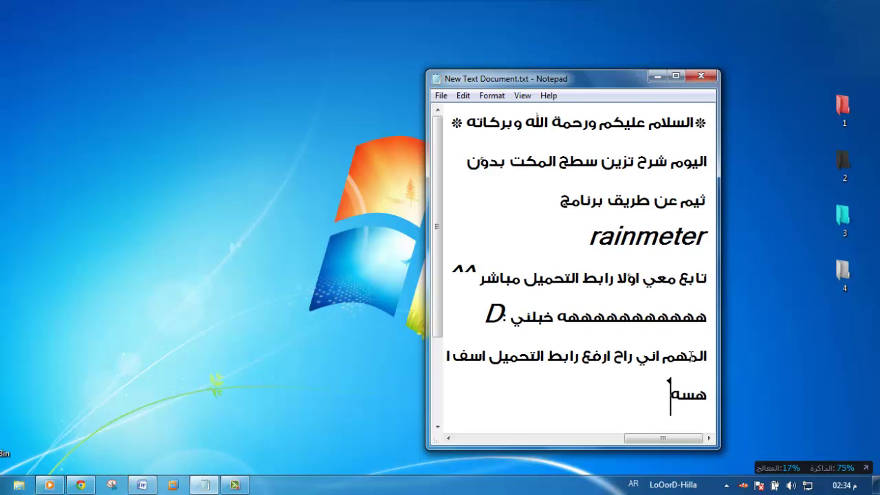
type(" نجي")
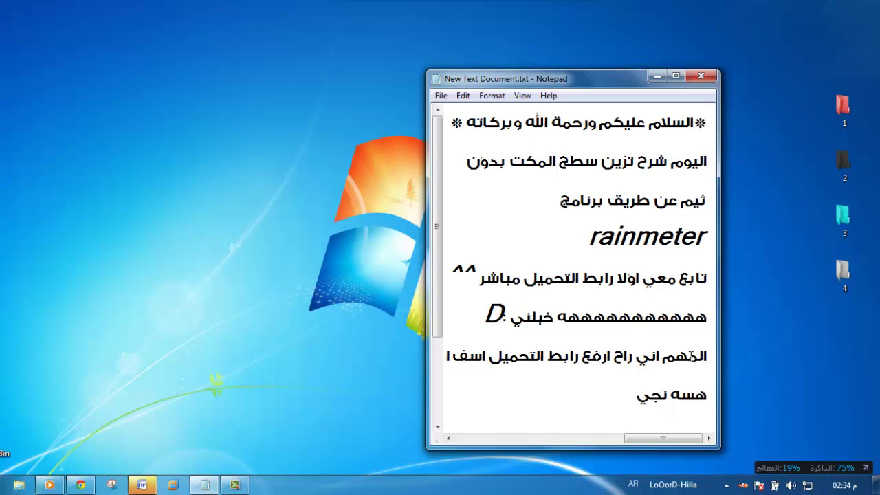
type(" للملف")
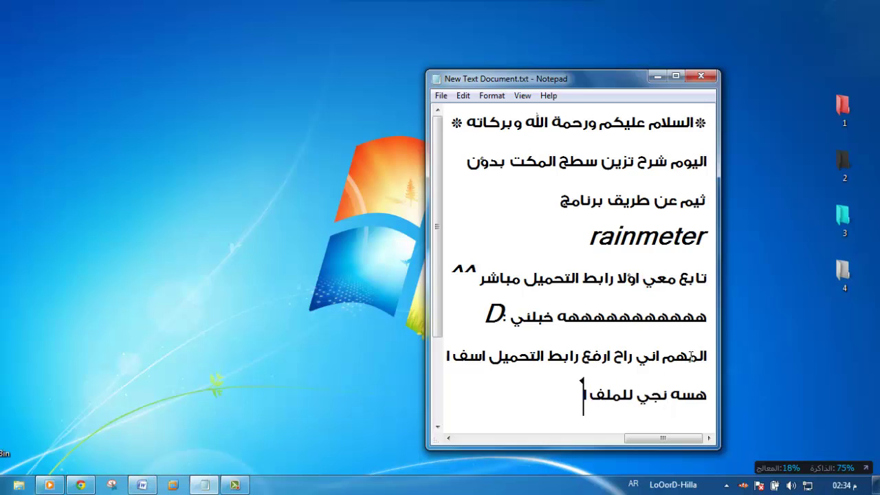
type(" اني م")
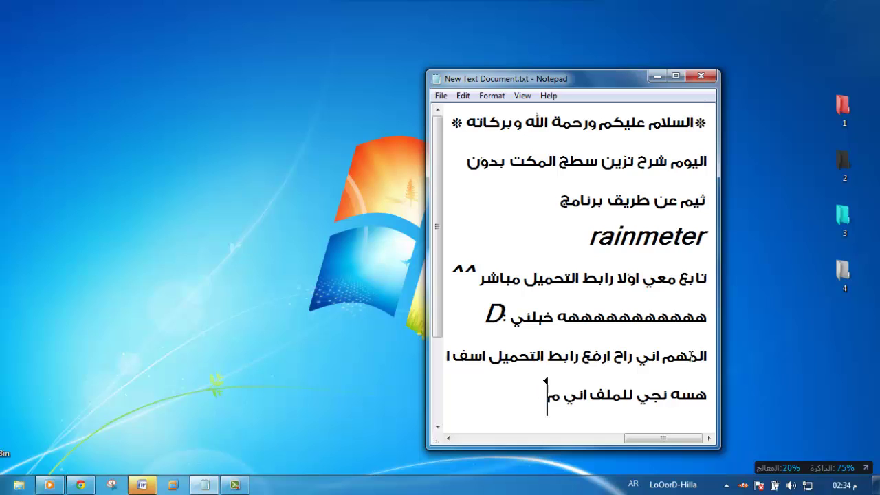
type("جحمله قبل")
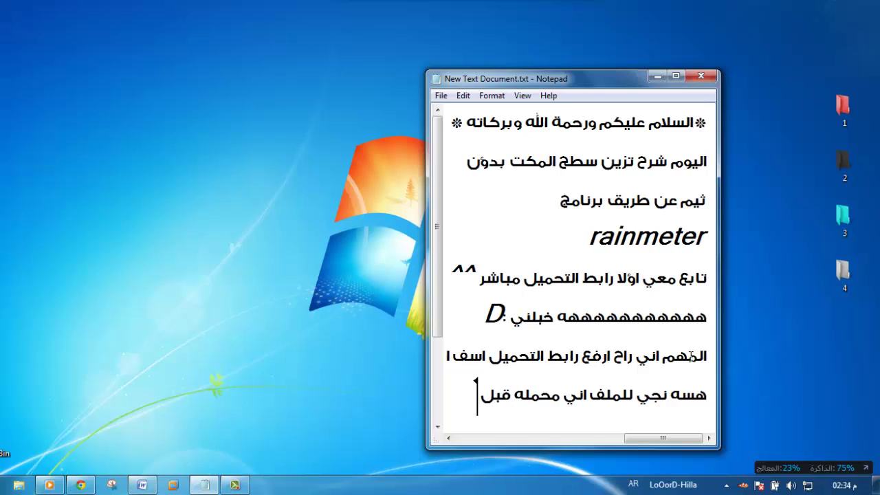
Open the already downloaded tech-a.rar archive from Internet Download Manager and close the download manager's windows.
left_click(725, 485)
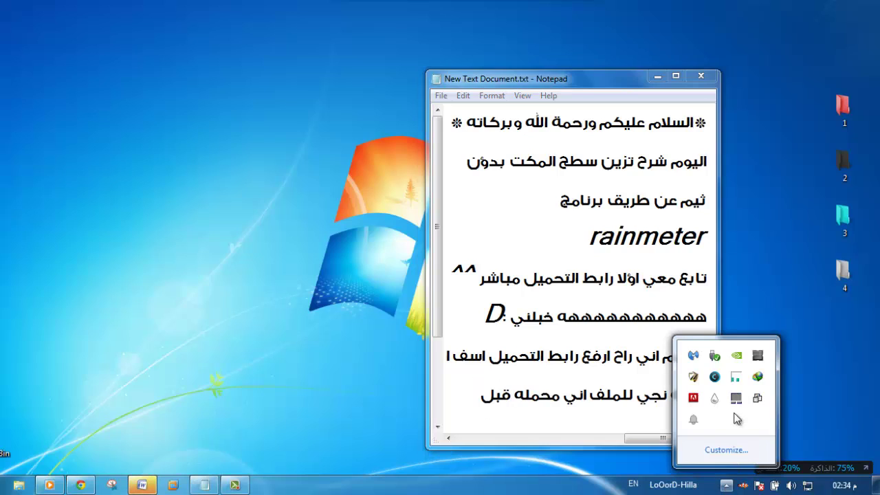
left_click(757, 377)
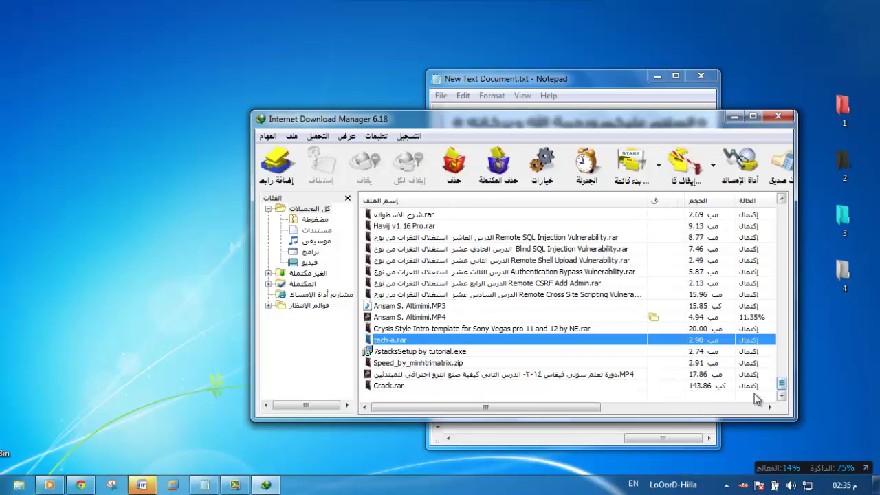
left_click(516, 375)
left_click(412, 329)
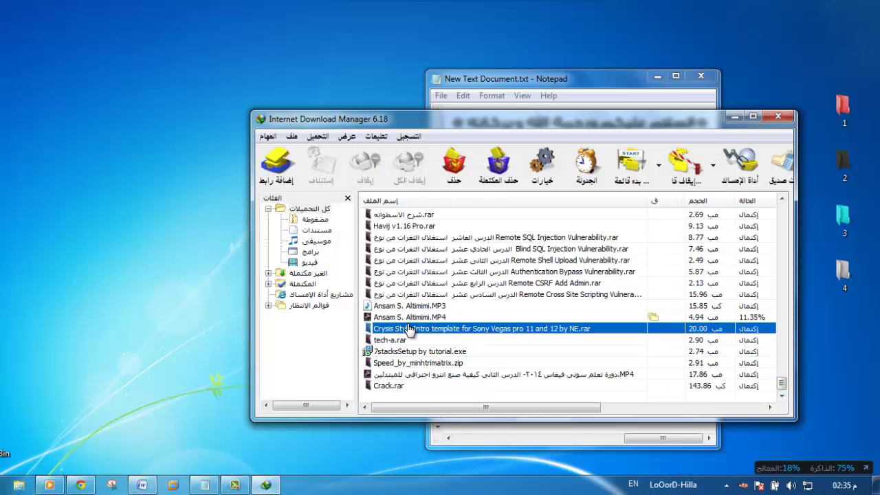
double_click(389, 340)
left_click(561, 394)
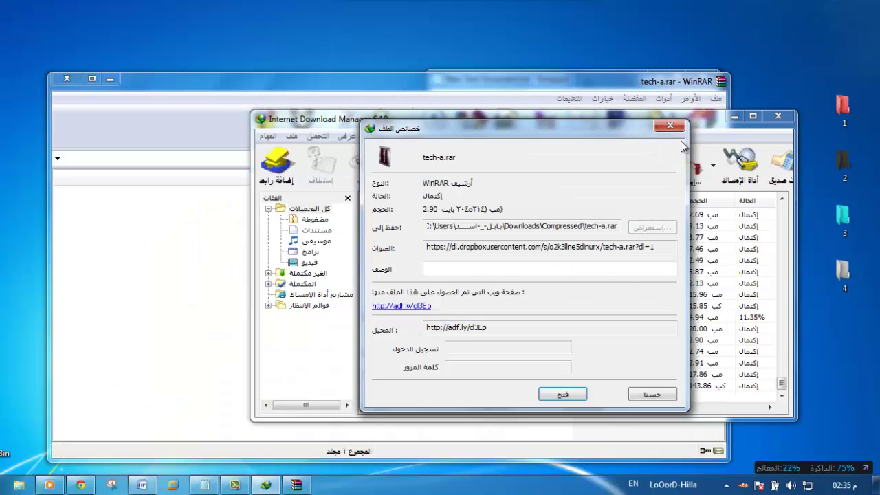
left_click(671, 125)
left_click(778, 116)
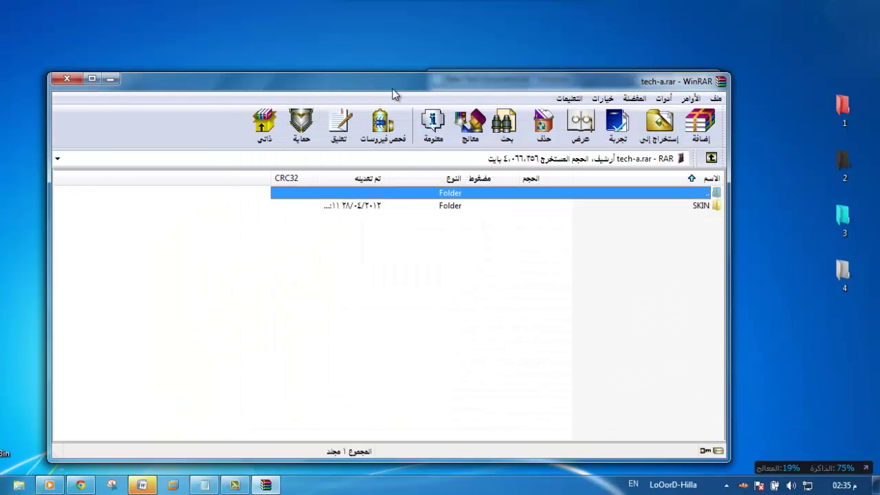
Extract the SKIN folder from the archive to the desktop and close WinRAR.
left_click_drag(395, 94, 444, 47)
left_click(678, 158)
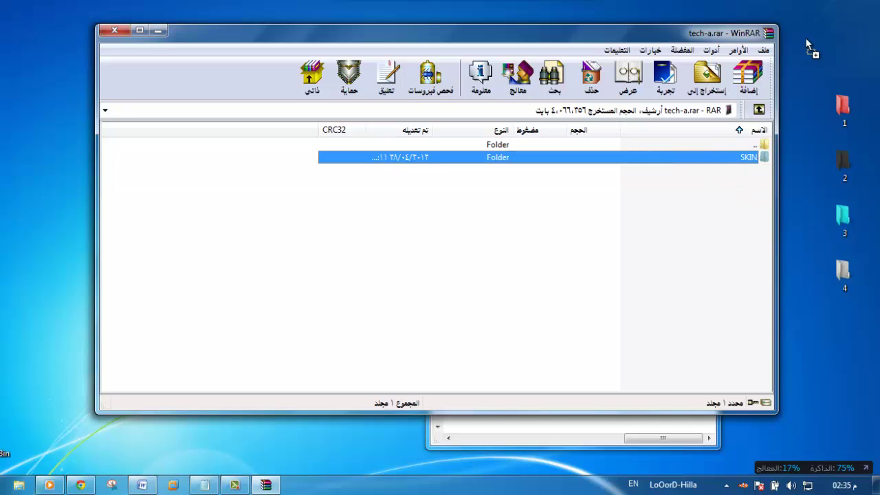
left_click_drag(806, 42, 801, 27)
left_click(114, 30)
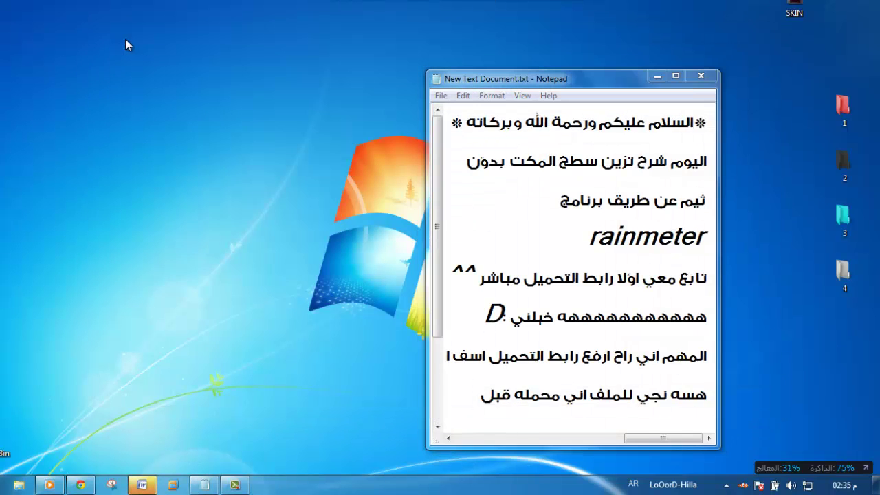
Reposition the SKIN folder above folder 1 on the desktop and open it.
right_click(126, 39)
left_click(173, 82)
left_click_drag(794, 8, 773, 83)
double_click(794, 53)
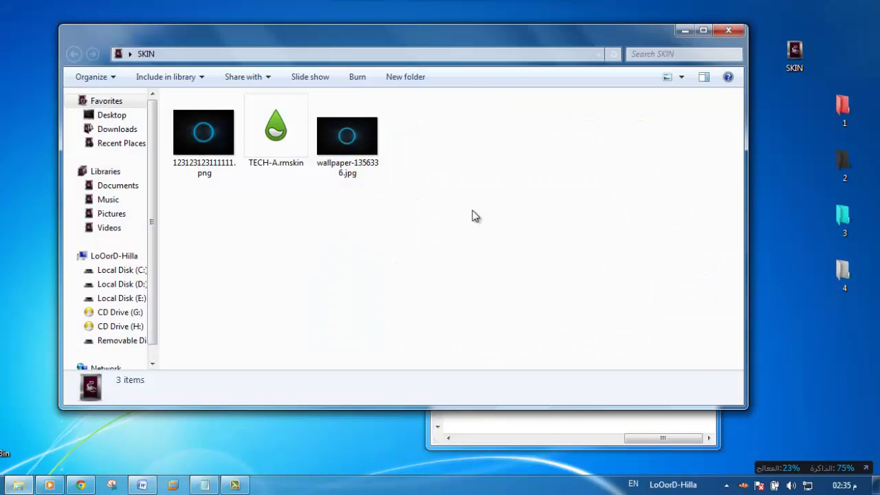
Set wallpaper-1356336.jpg from the SKIN folder as the desktop background and minimize the folder and note windows.
left_click_drag(466, 246, 334, 182)
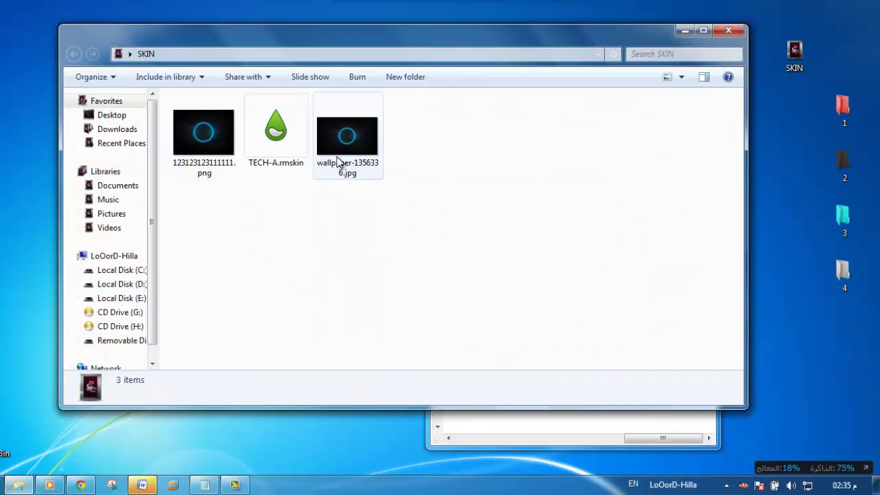
left_click(336, 99)
right_click(343, 132)
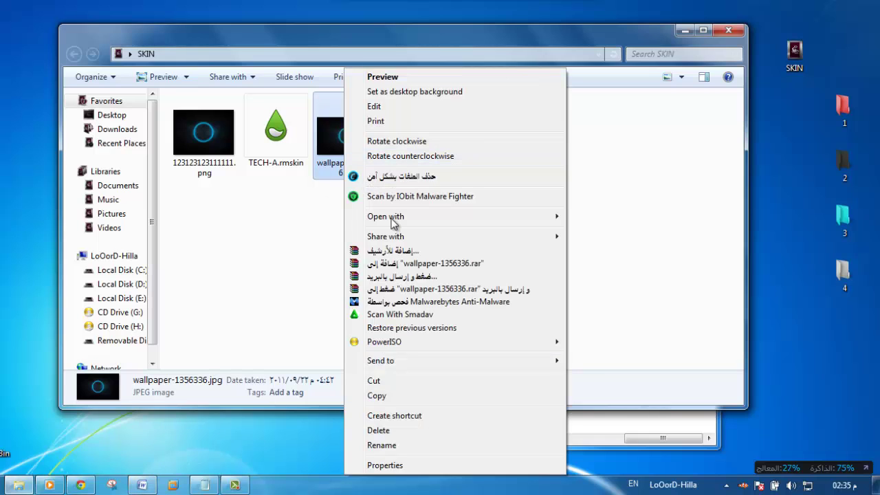
left_click(401, 93)
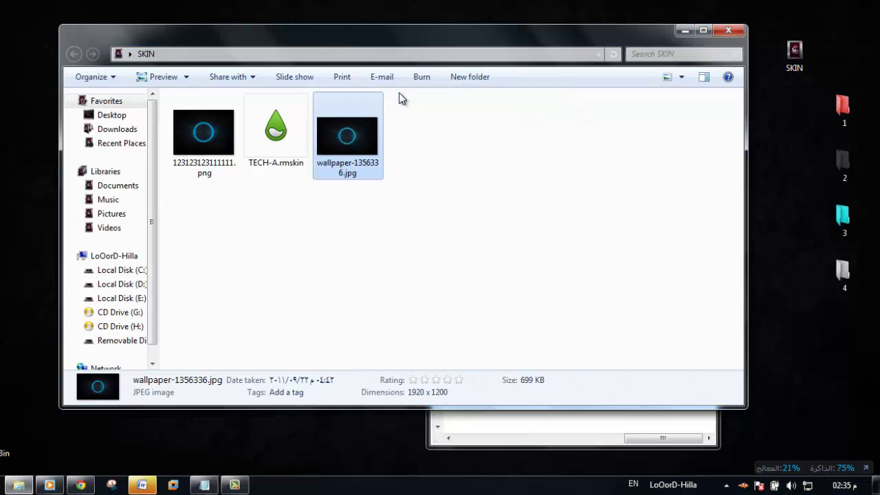
left_click(676, 33)
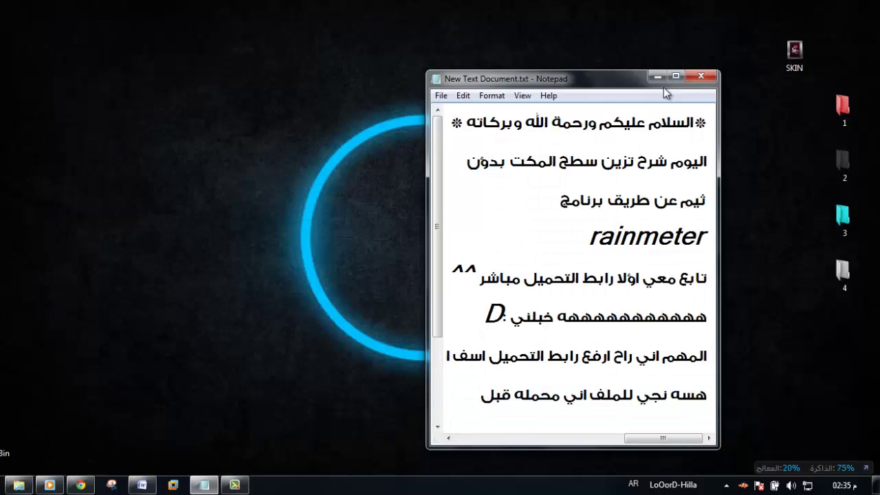
left_click(663, 88)
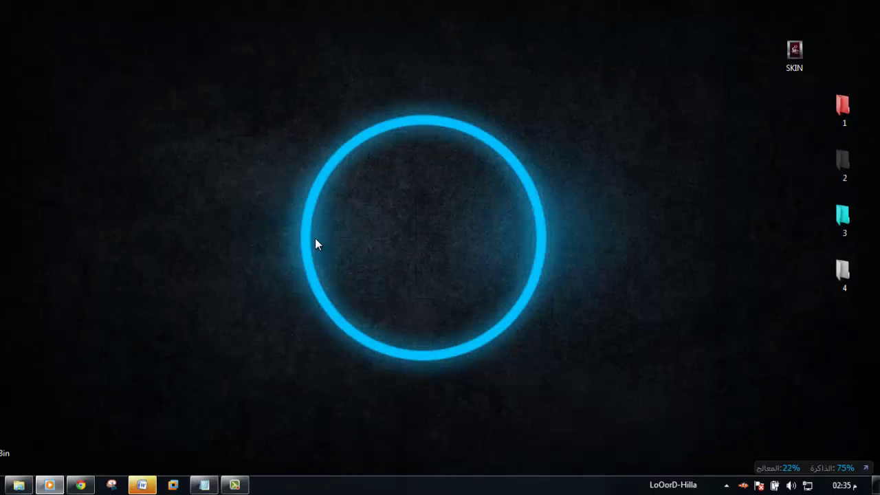
Open the desktop's Personalization settings and apply the premiere theme.
right_click(248, 86)
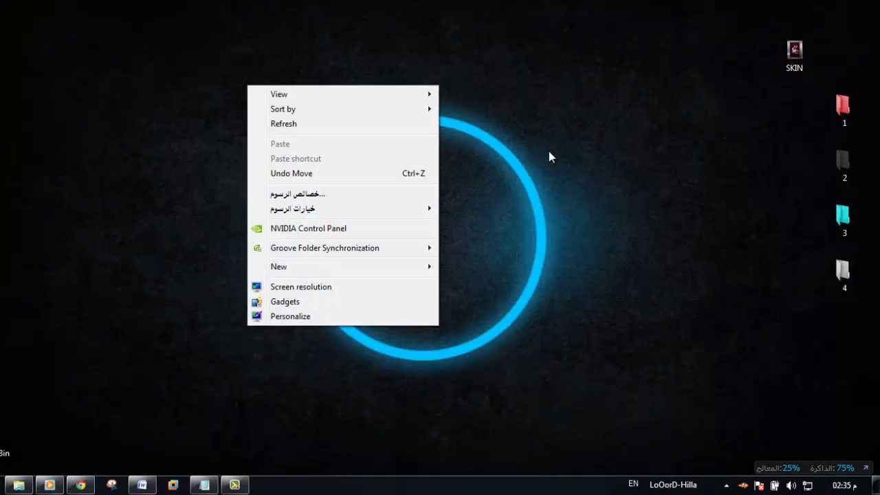
left_click(291, 318)
left_click_drag(618, 133, 617, 222)
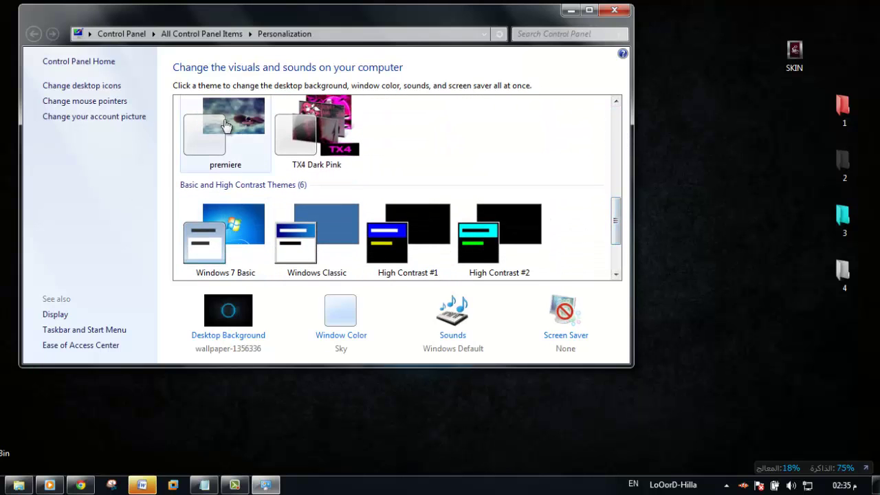
left_click(227, 144)
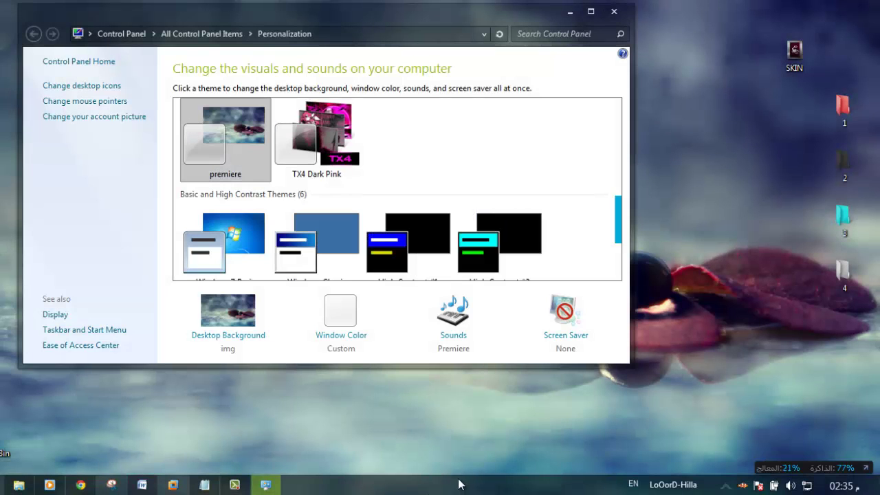
Add the lines "هذا هيج ثيم من عندي يعني بس ايغير شريط" and "المهام والصفحات" at the end of the note.
left_click(204, 485)
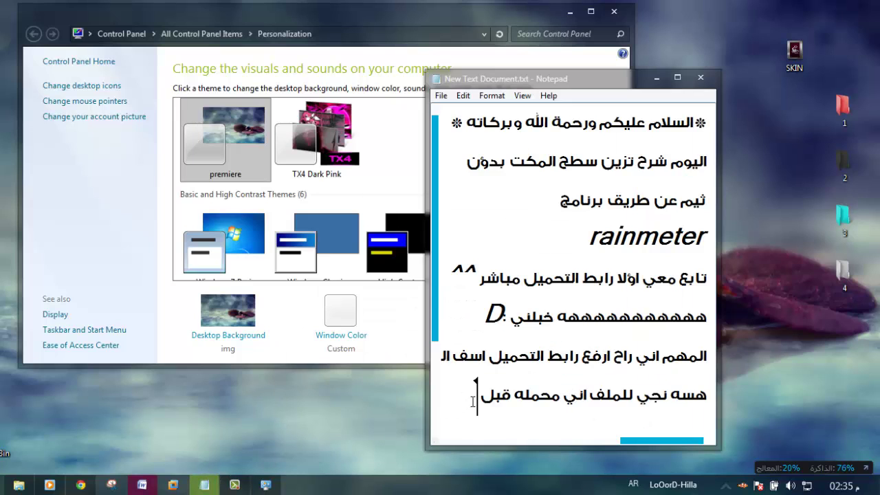
key("Return")
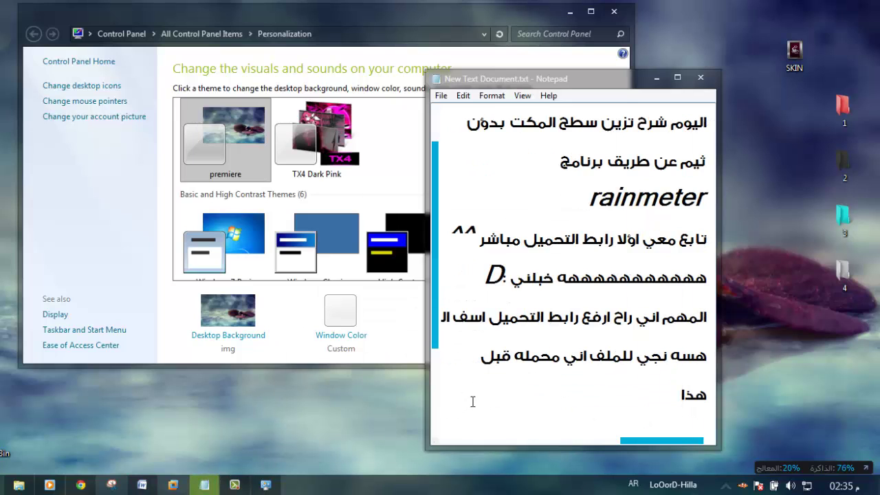
type("هذا هيج ثيم من عن")
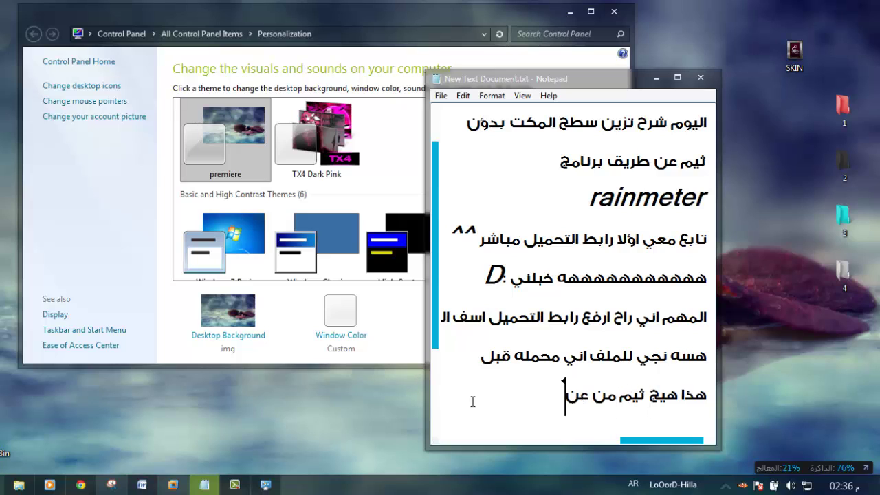
type("دي يعني ب")
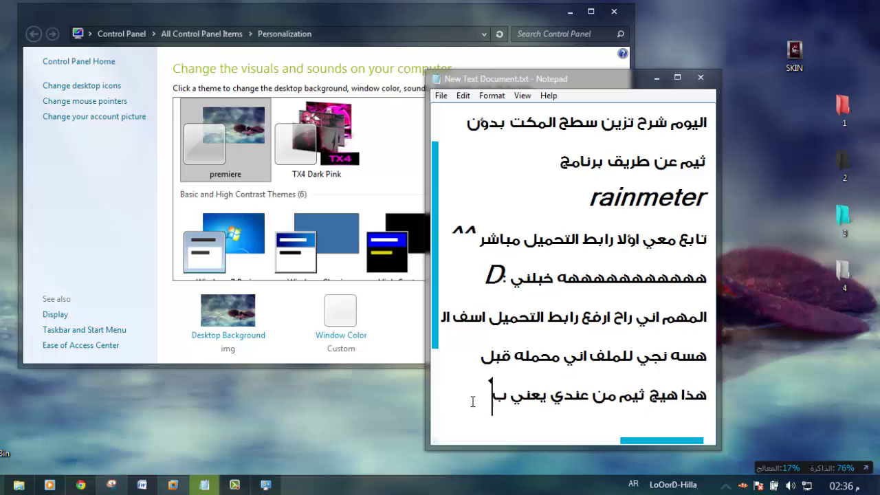
type("س ايغير شريط")
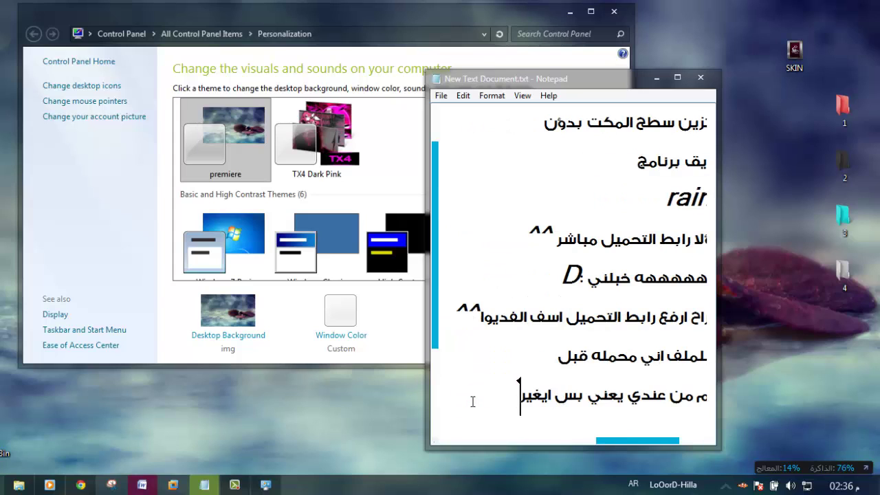
key("Return")
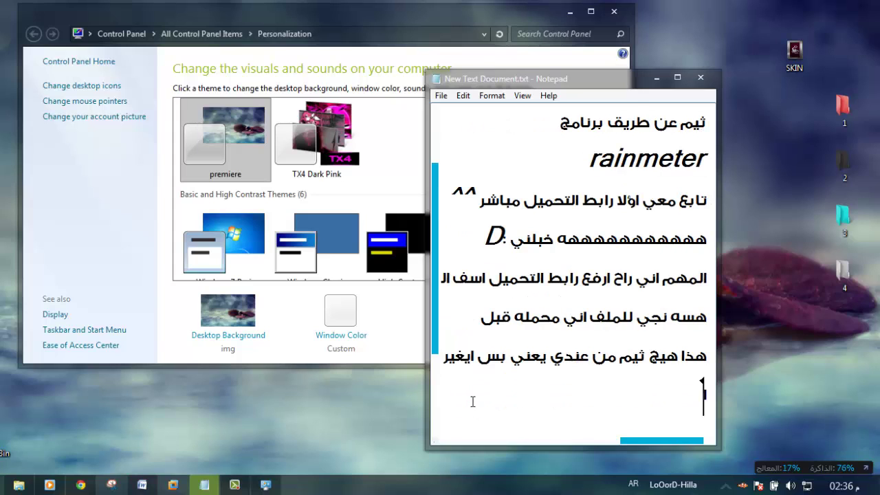
key("BackSpace")
key("BackSpace")
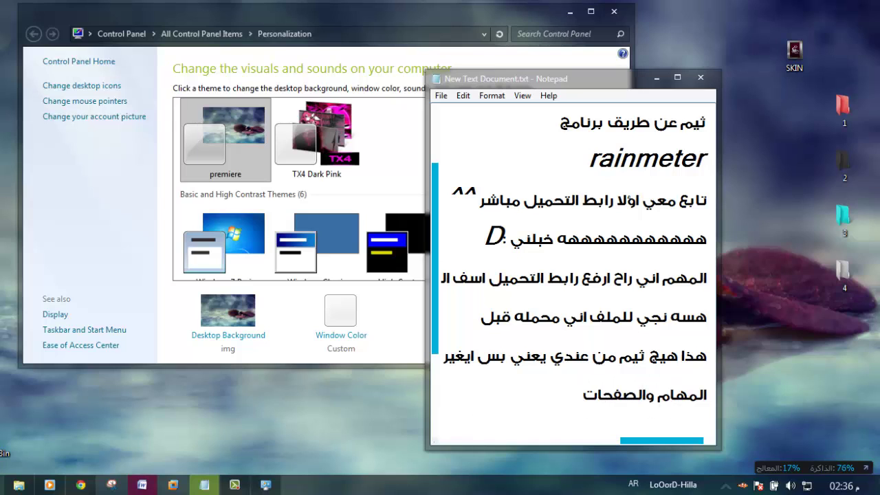
Open the computer's drives window to preview the applied theme, and close it.
key("super")
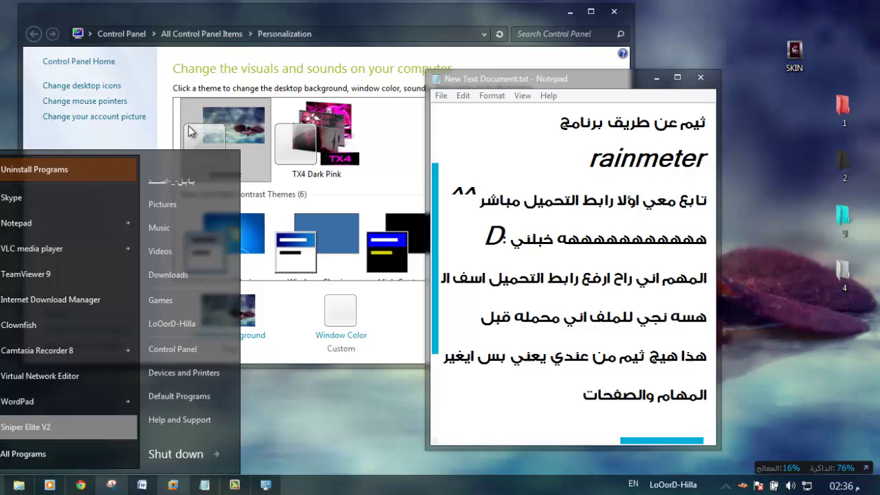
left_click(171, 323)
left_click(757, 51)
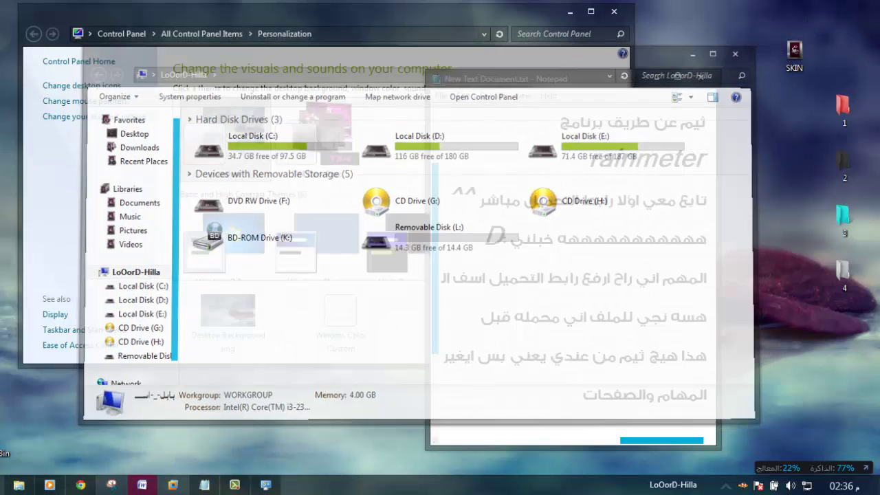
Clear the note and Personalization windows away and set wallpaper-1356336.jpg from the SKIN folder as the desktop background.
left_click(657, 81)
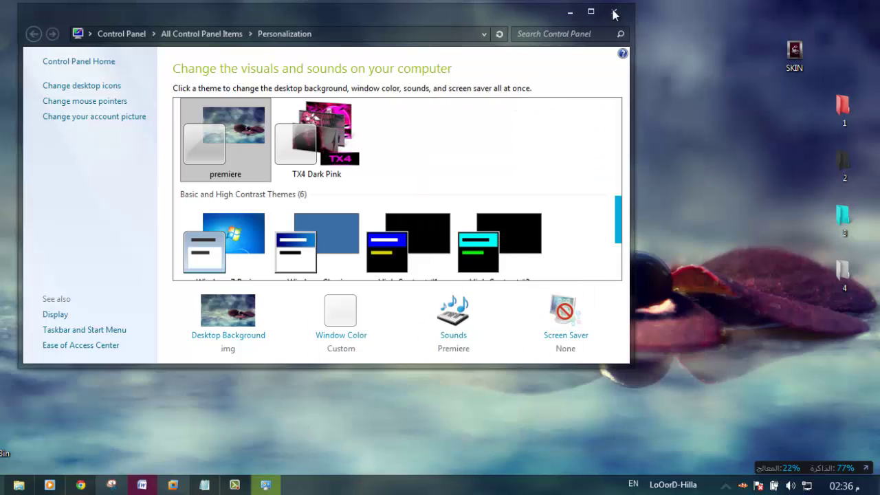
left_click(615, 11)
double_click(794, 55)
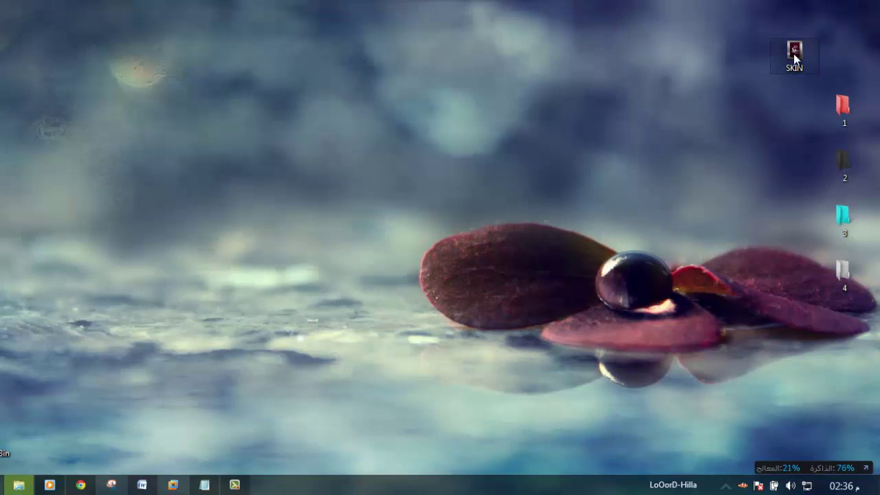
right_click(352, 128)
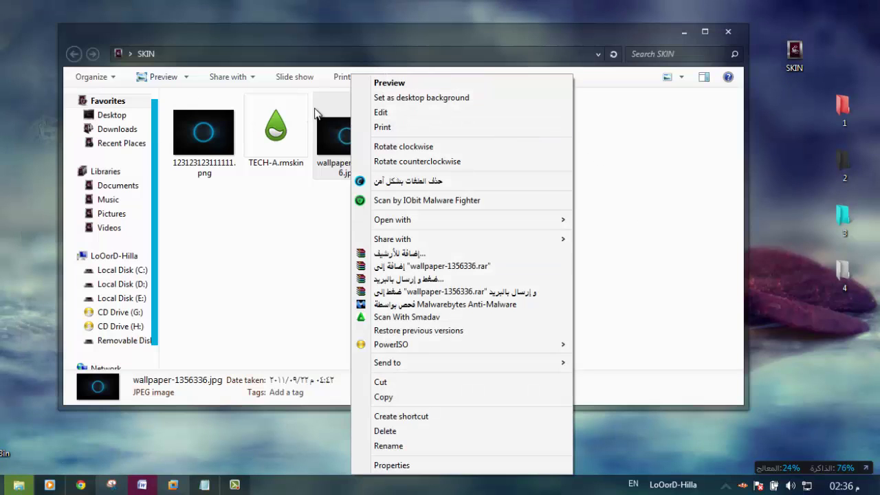
left_click(422, 98)
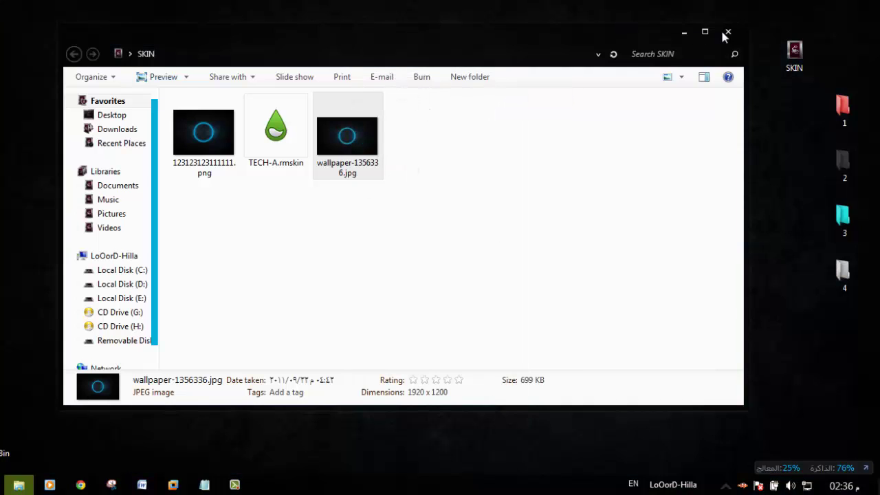
left_click(726, 33)
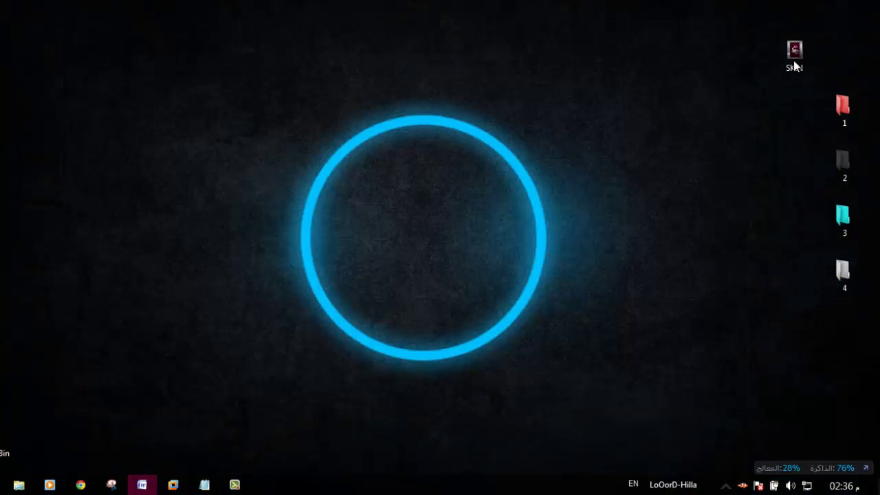
Install the TECH-A.rmskin package from the SKIN folder with its included layout applied.
double_click(794, 55)
right_click(264, 132)
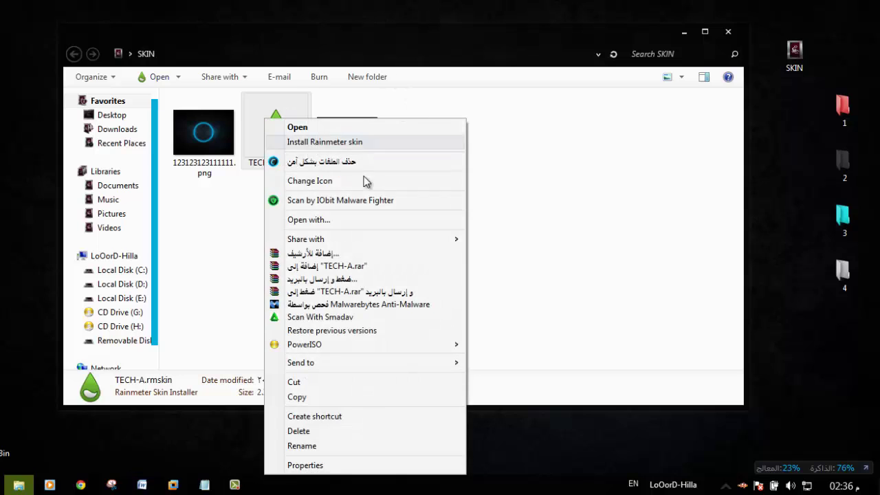
left_click(327, 130)
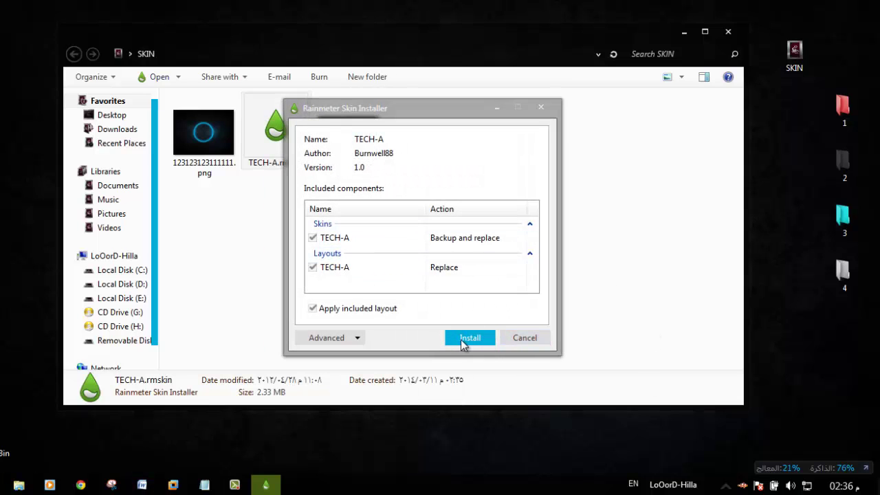
left_click(462, 343)
Open the Rainmeter manager and load configure.ini from the CFG folder of the TECH-A skin.
left_click(726, 485)
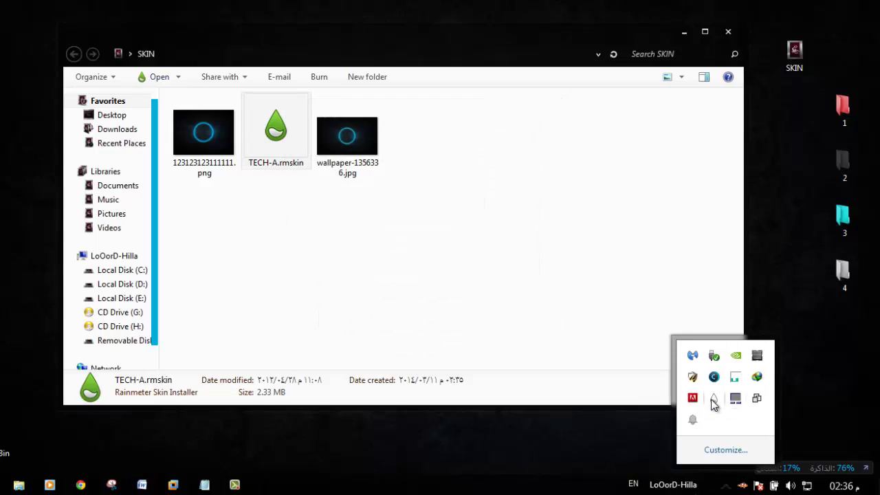
left_click(714, 400)
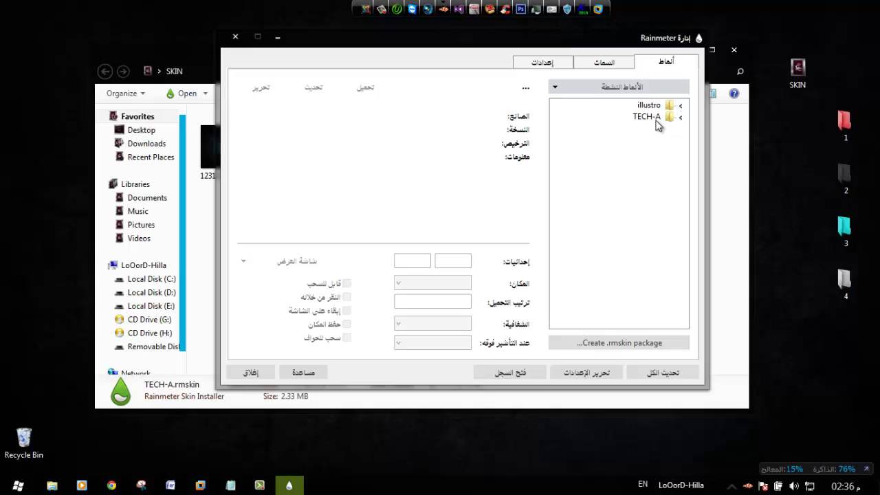
left_click(650, 108)
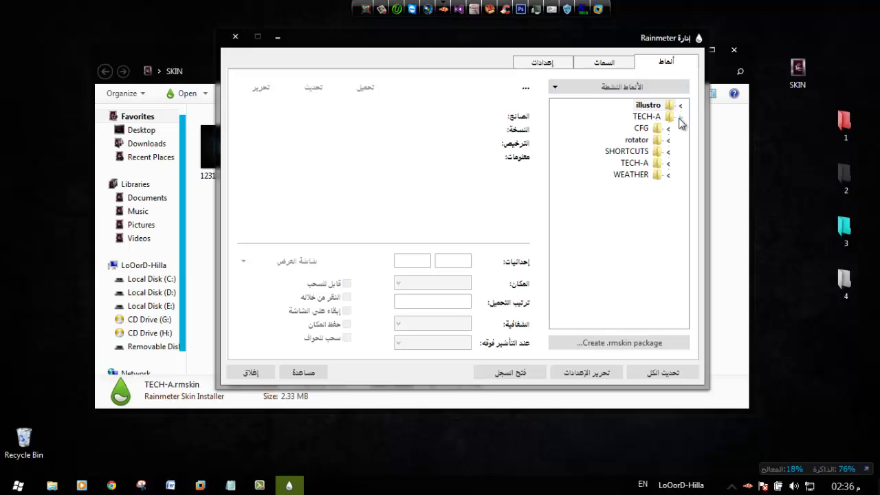
left_click(669, 128)
double_click(615, 139)
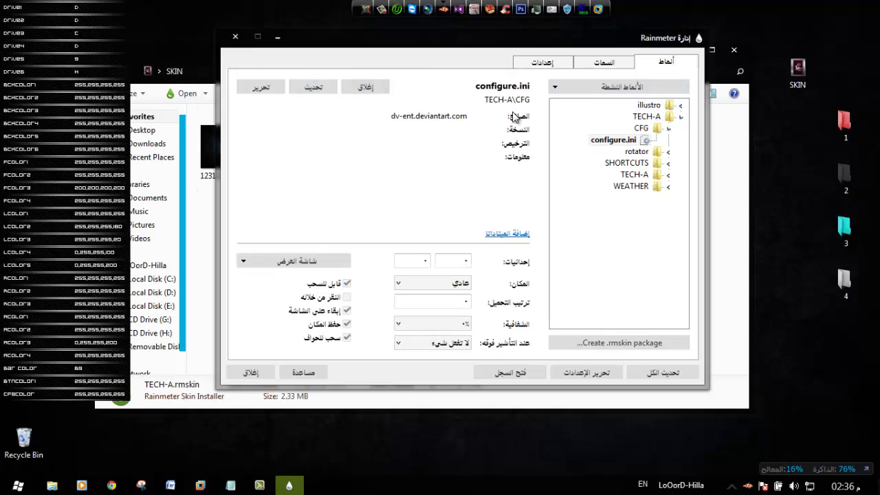
Try out rotator.ini from the TECH-A skin's rotator folder and unload it.
left_click(668, 152)
double_click(636, 165)
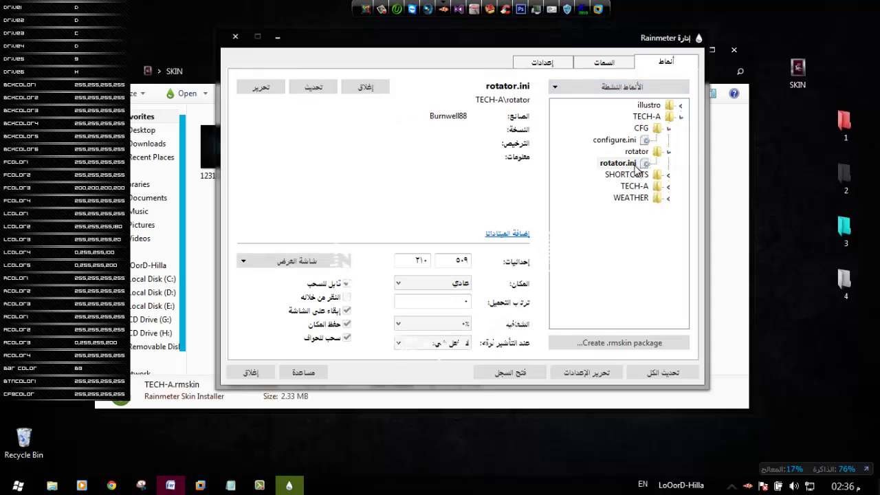
double_click(619, 164)
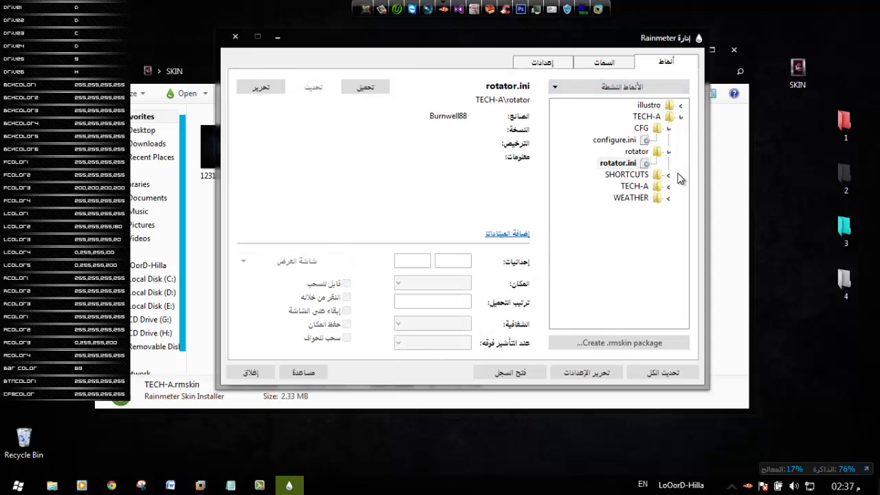
Load LINKS.ini from TECH-A's SHORTCUTS folder and place the links widget on the desktop beside folder 4.
left_click(657, 175)
left_click(668, 176)
left_click(657, 187)
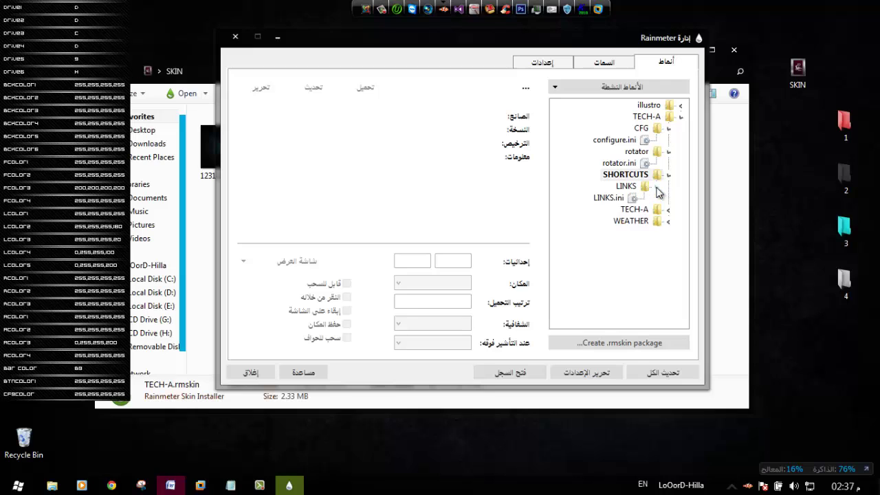
double_click(621, 200)
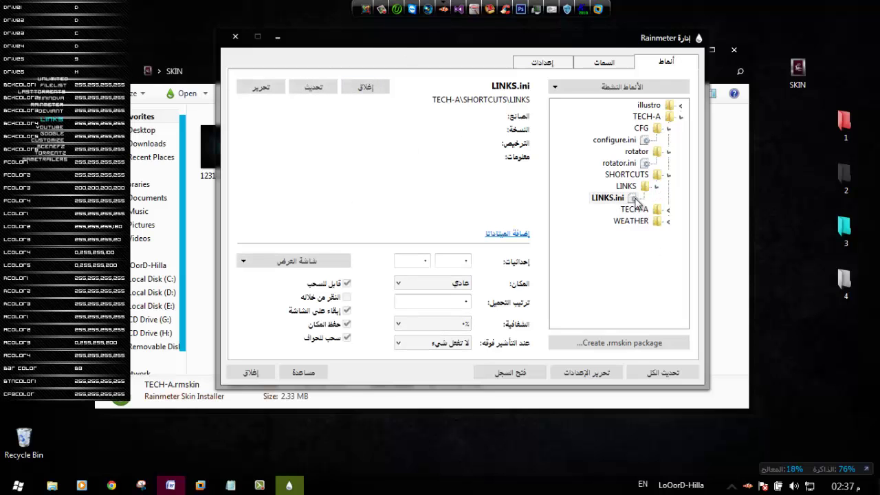
left_click(50, 118)
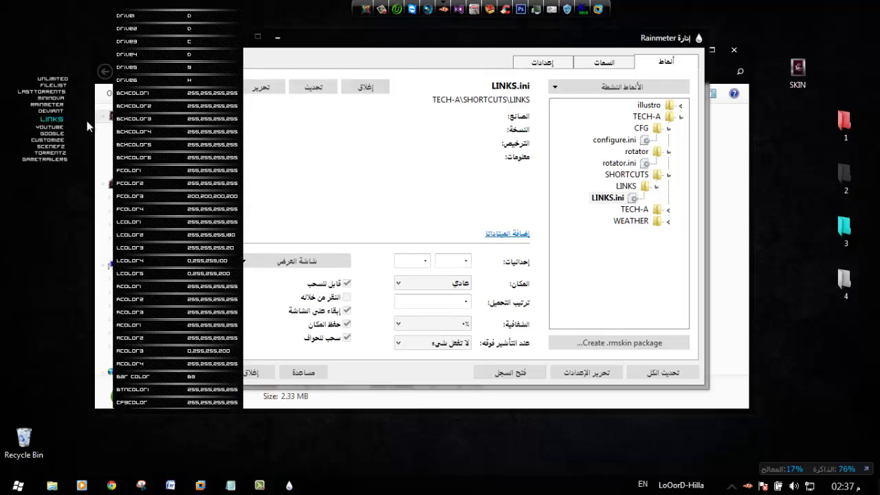
left_click_drag(50, 118, 796, 292)
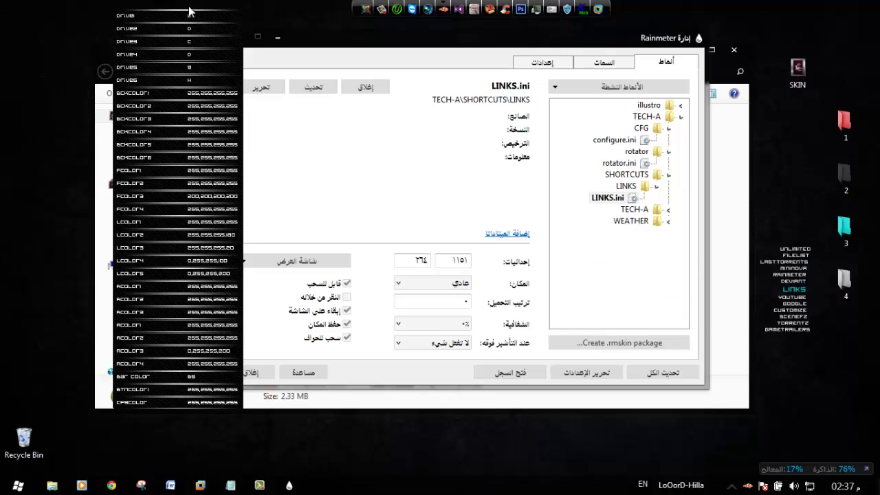
Load TECH-A 1 CPU.ini from the inner TECH-A folder of the TECH-A skin and close the Rainmeter manager.
left_click(662, 210)
left_click(618, 221)
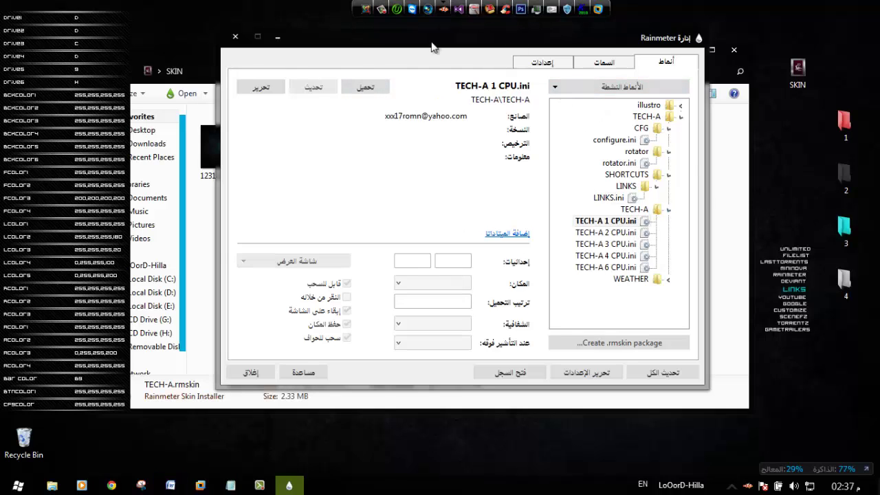
key("Return")
key("Escape")
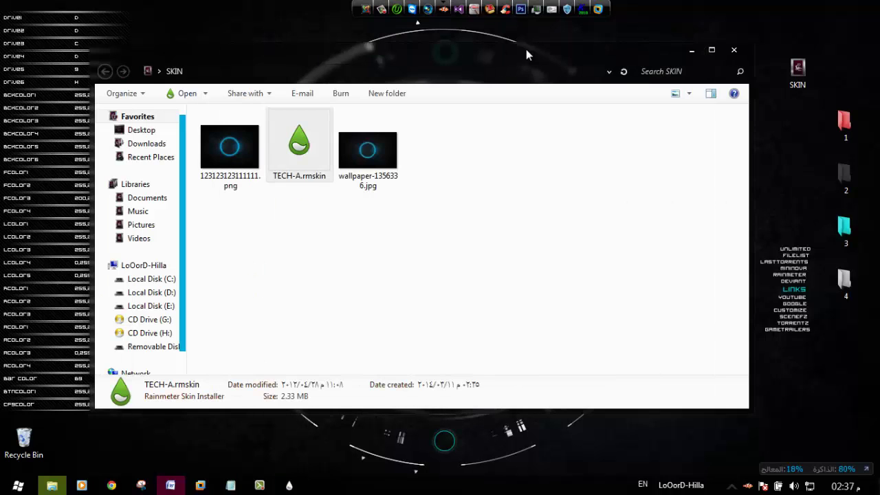
Minimize the SKIN folder window and move the links widget to the left edge of the circular TECH-A widget.
left_click(693, 51)
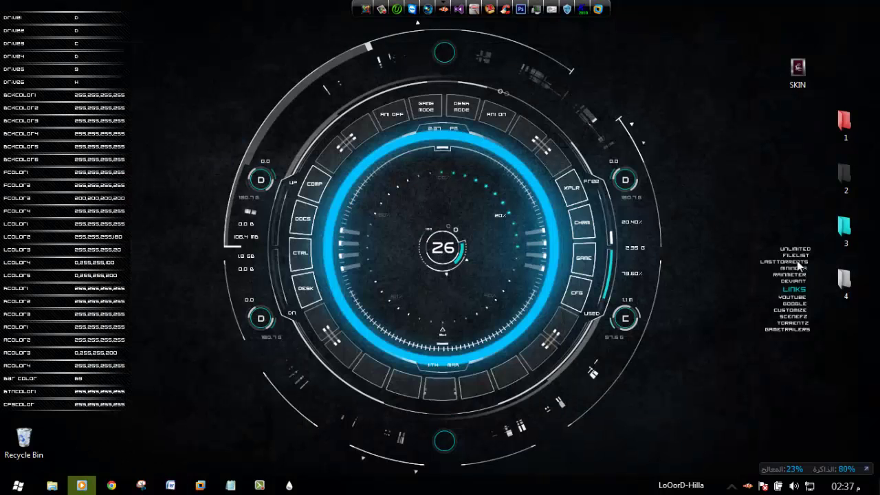
left_click_drag(794, 290, 211, 252)
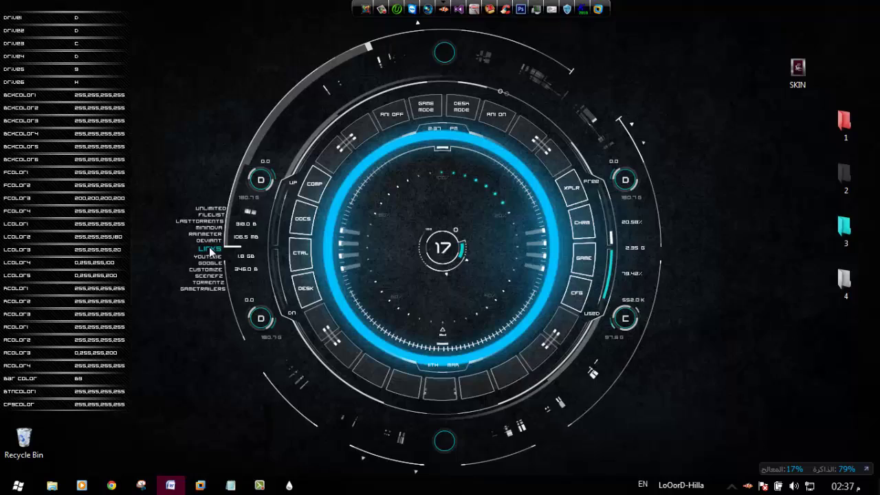
Load the VClouds Weather - 3Days modified.ini widget from TECH-A's WEATHER folder and close the Rainmeter manager.
left_click(295, 491)
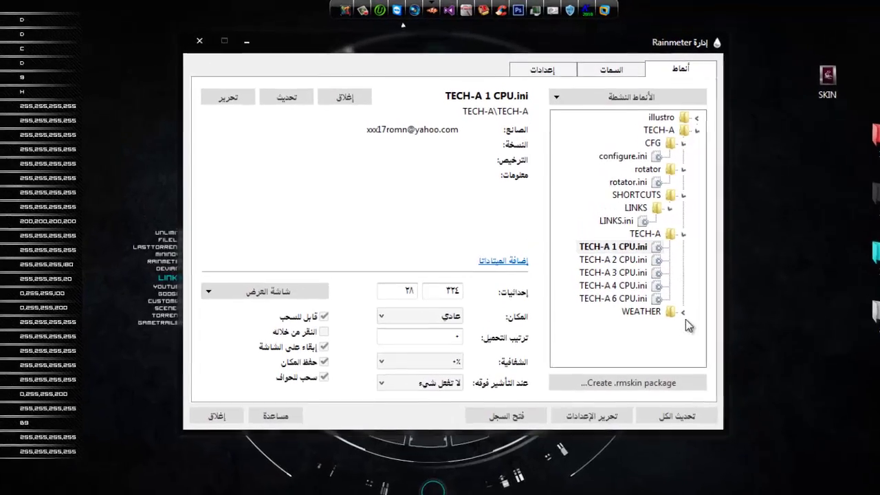
double_click(662, 341)
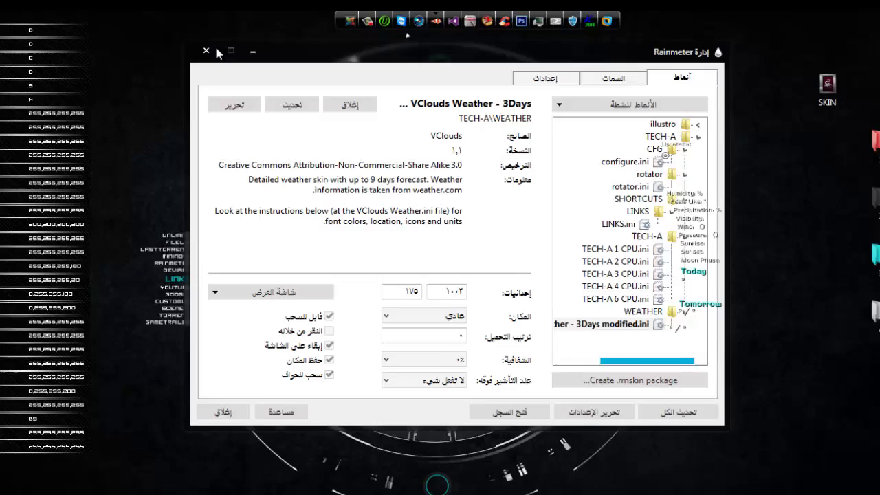
left_click(215, 53)
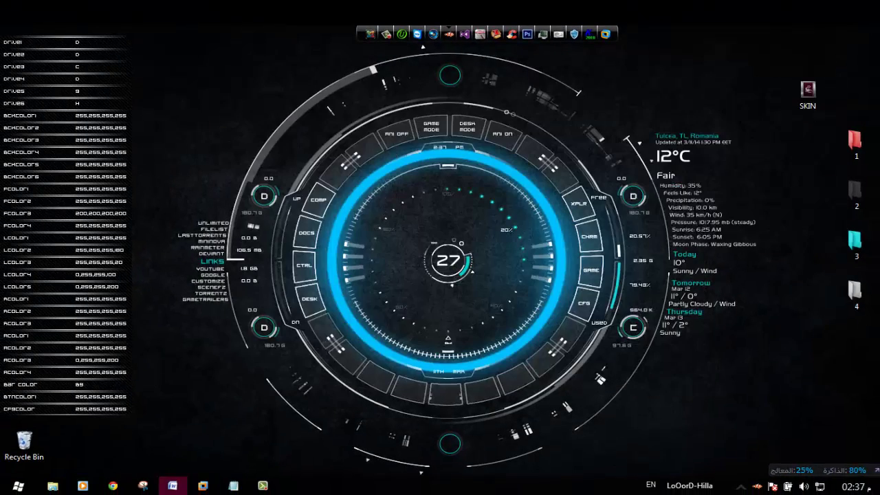
key("super")
key("super")
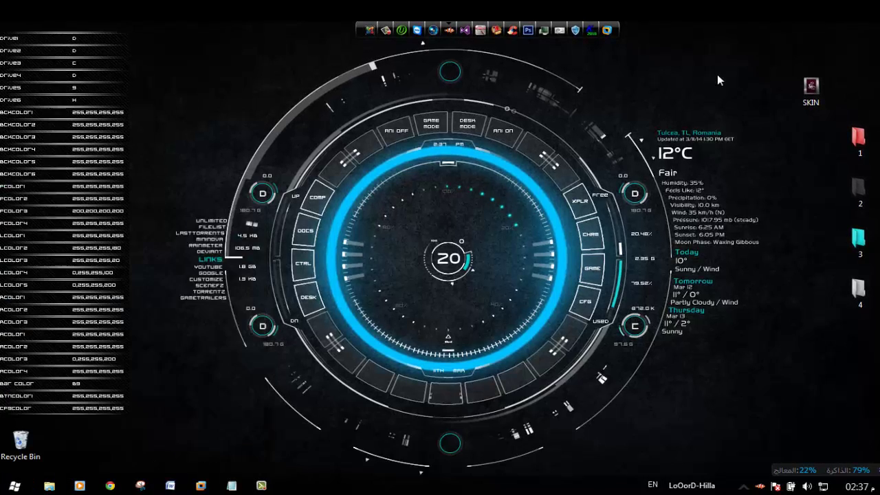
Switch to the open Notepad document and add the line "يعني جماليه لسطح المكتب^^" at its end.
left_click(234, 483)
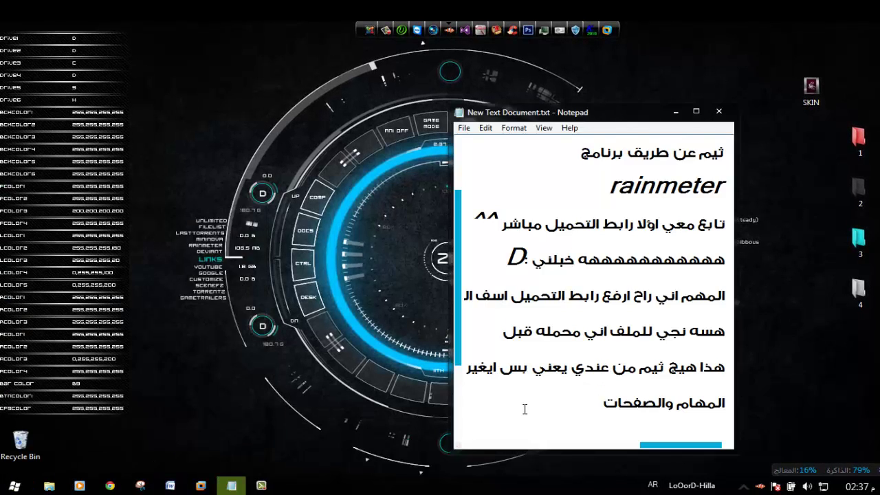
key("Return")
type("يعني جم")
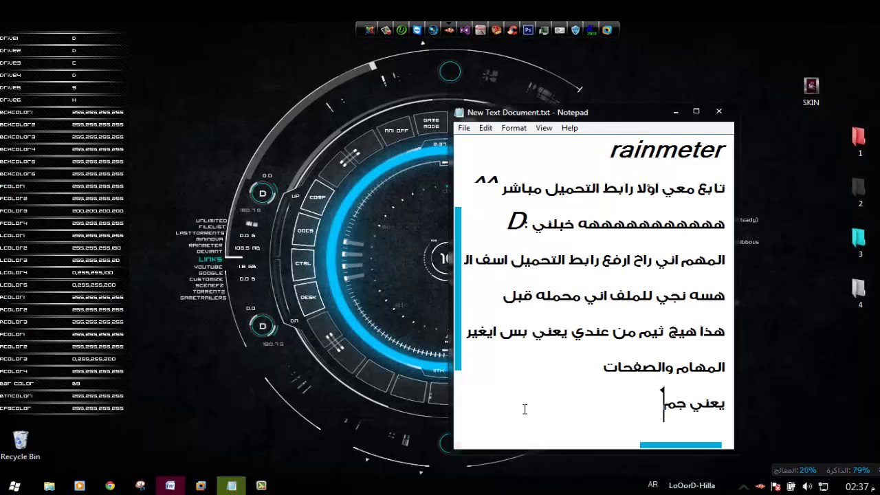
type("اليه لسطح")
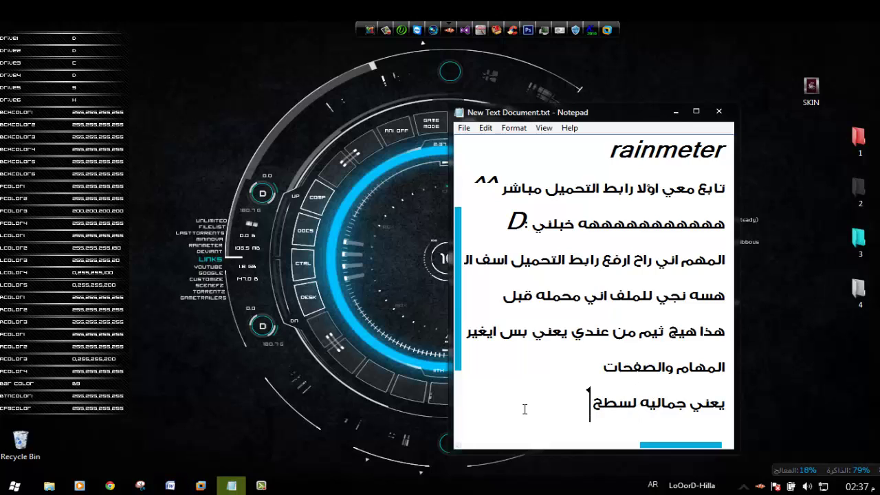
type(" المكتب^^")
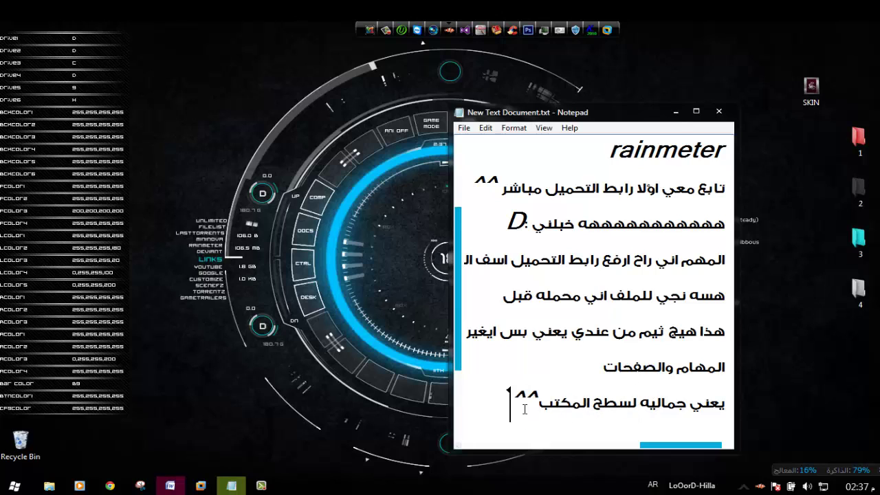
Add the closing line "الى هنا ينتهي الشرح اشوفكم في فديوا اخر" below the desktop remark in Notepad.
key("Return")
type("الى هنا ي")
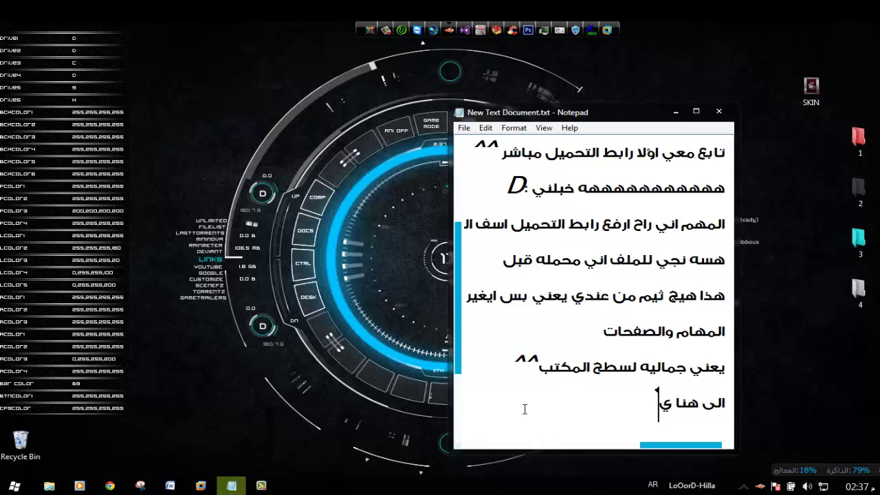
type("نتهي الشرح اشوفكم ف")
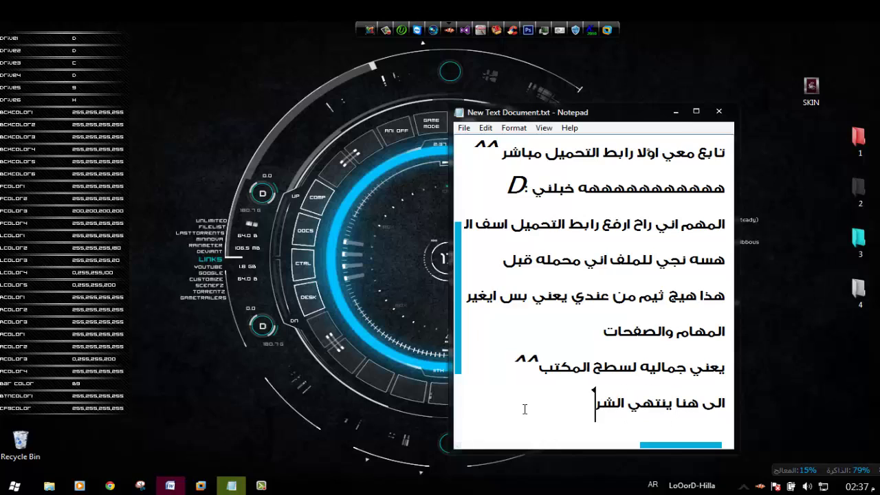
type("ي فديوا اخر")
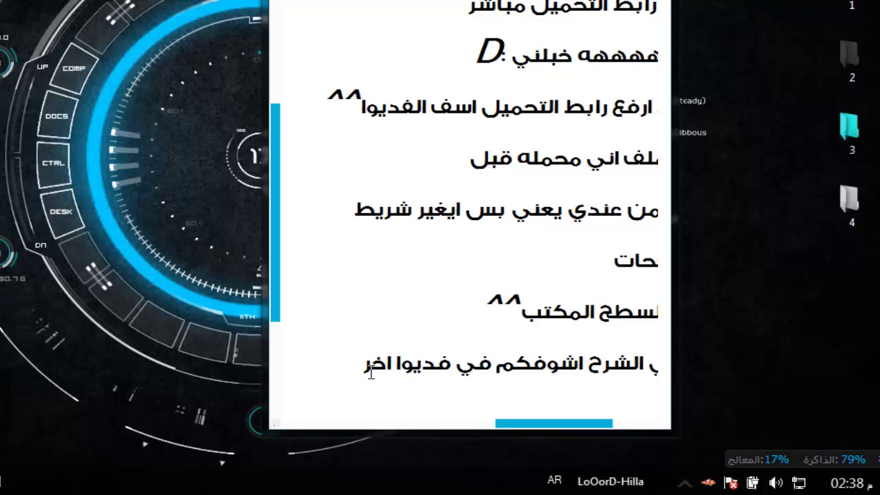
Insert about a dozen line breaks after the closing line and write the farewell "سلاااااااااااااااااااااام".
key("Return")
key("Return")
key("Return")
key("Return")
key("Return")
key("Return")
key("Return")
key("Return")
key("Return")
key("Return")
key("Return")
key("Return")
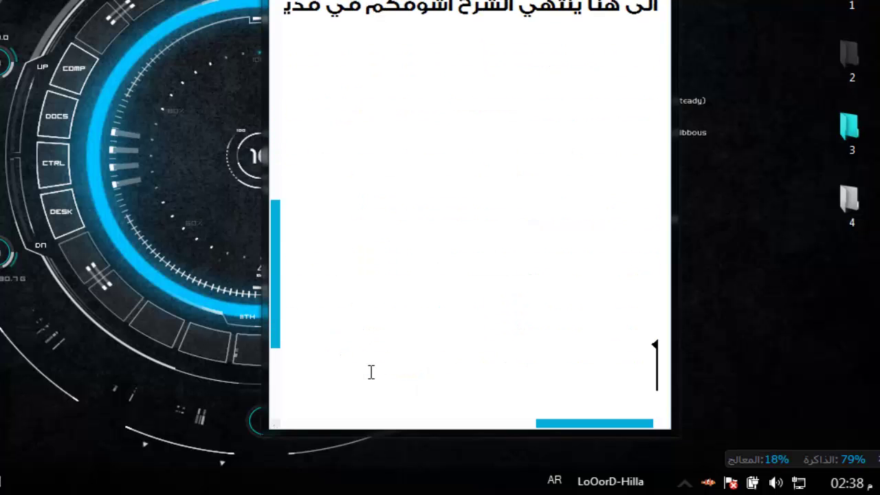
type("سلاااااااااااااااااااااام")
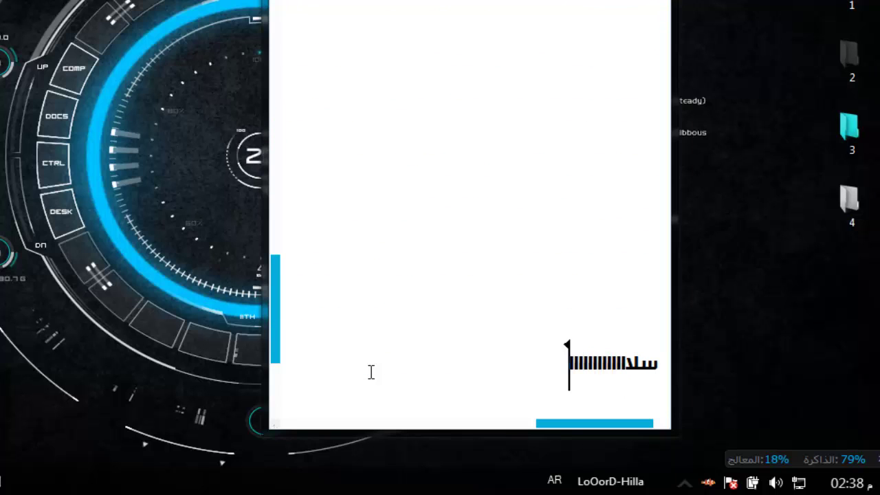